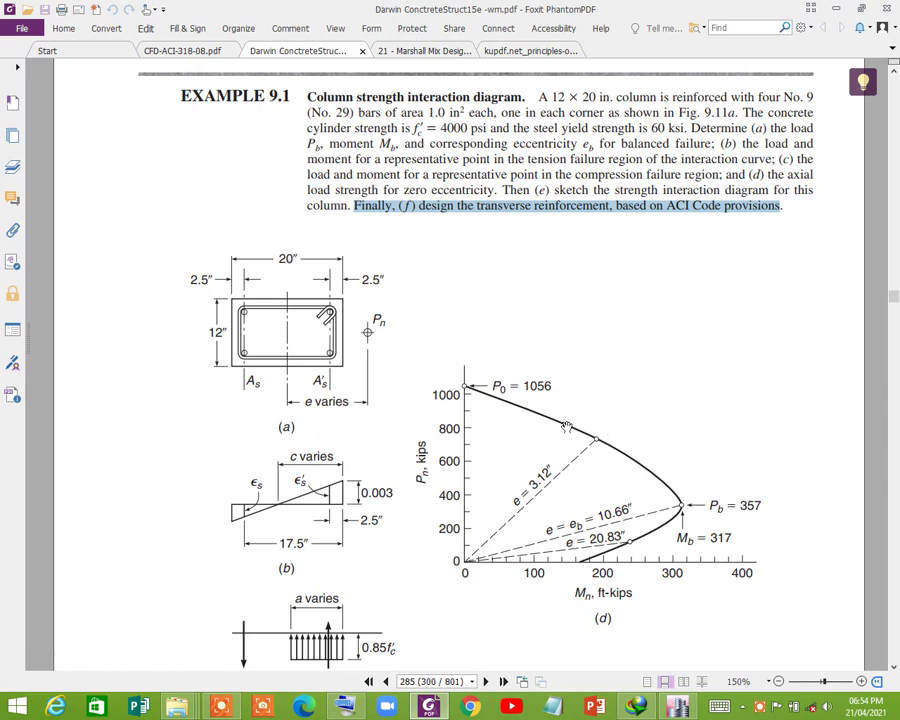
Switch to ETABS and create a new model with the Grid Only template, keeping the default grid and story dimensions
{"action": "scroll", "coordinate": [566, 425], "scroll_direction": "down", "scroll_amount": 1}
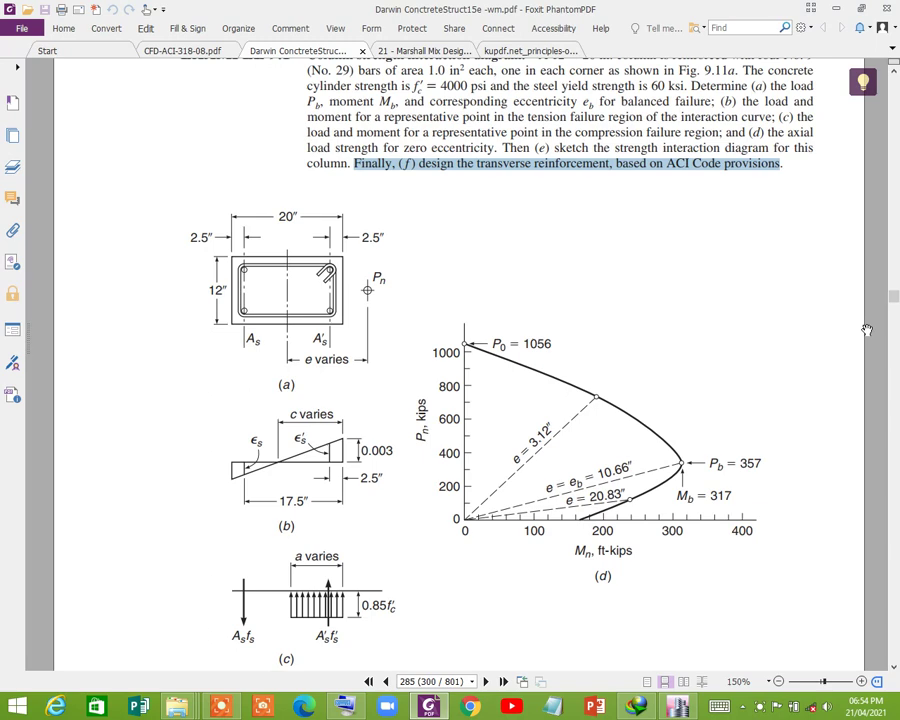
{"action": "left_click", "coordinate": [678, 707]}
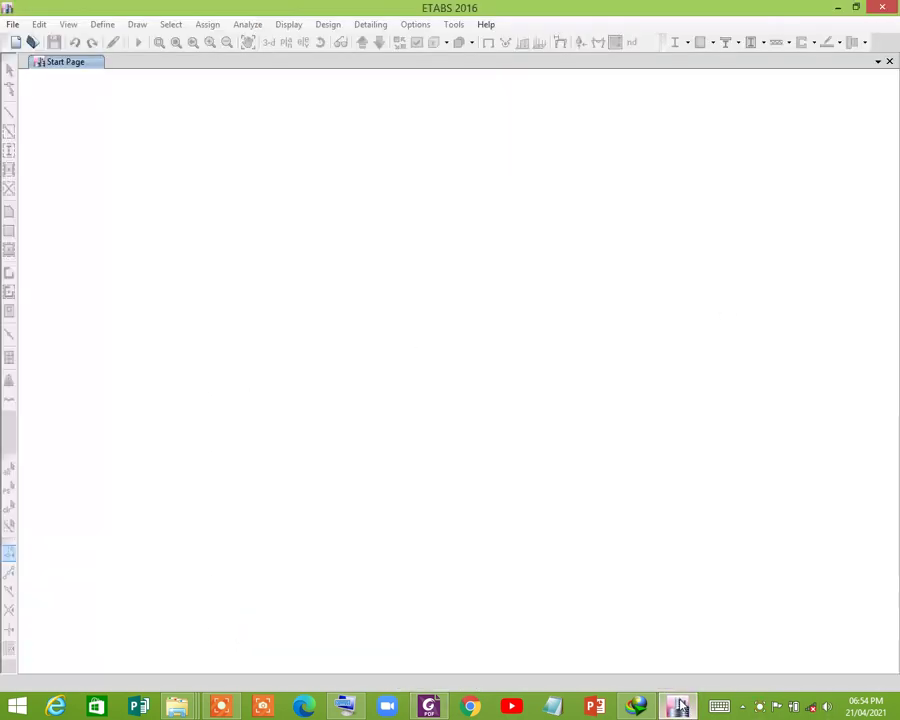
{"action": "left_click", "coordinate": [22, 24]}
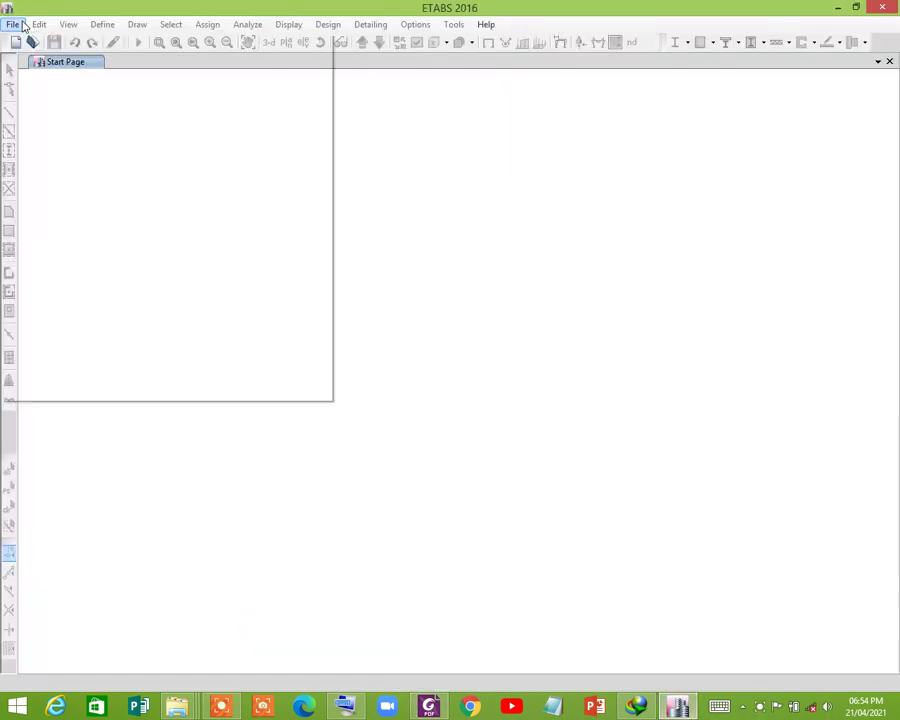
{"action": "left_click", "coordinate": [30, 40]}
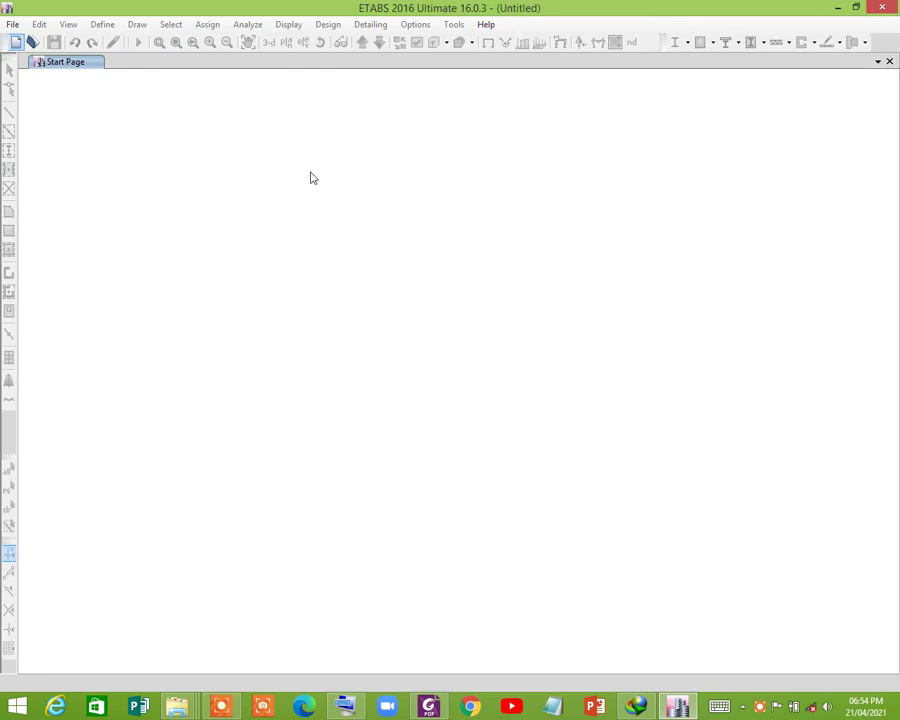
{"action": "left_click", "coordinate": [406, 439]}
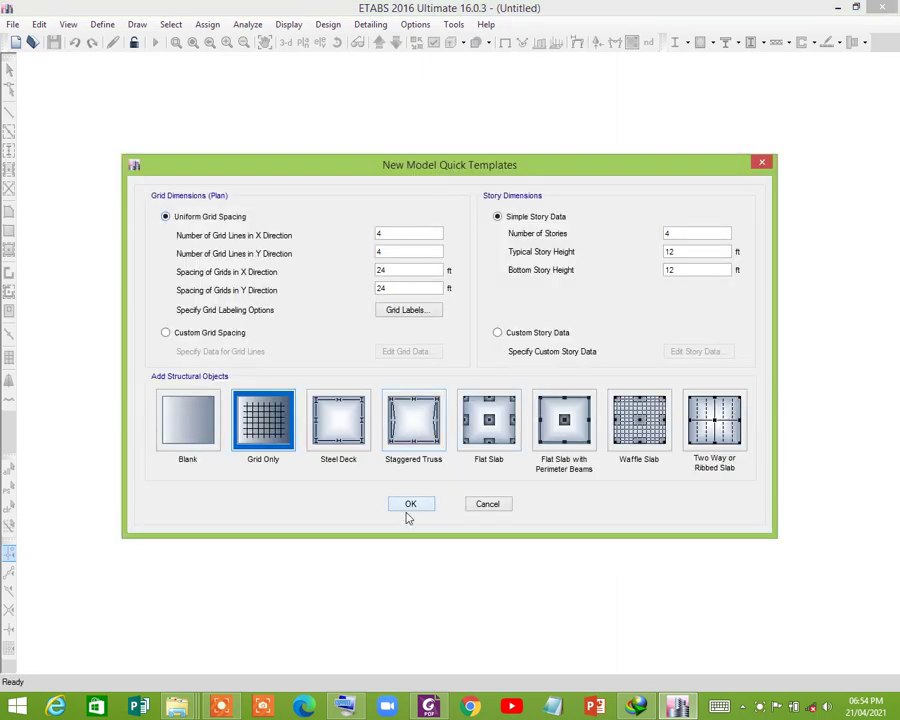
{"action": "left_click", "coordinate": [406, 507]}
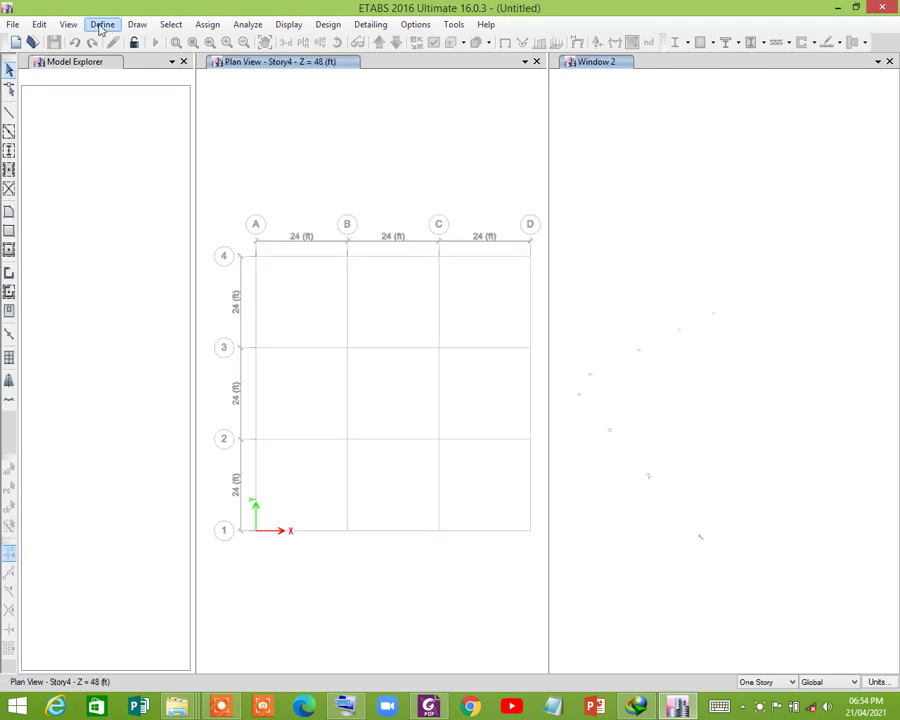
Add a new Section Designer frame section with 4000Psi base material and open it in the Section Designer
{"action": "left_click", "coordinate": [102, 25]}
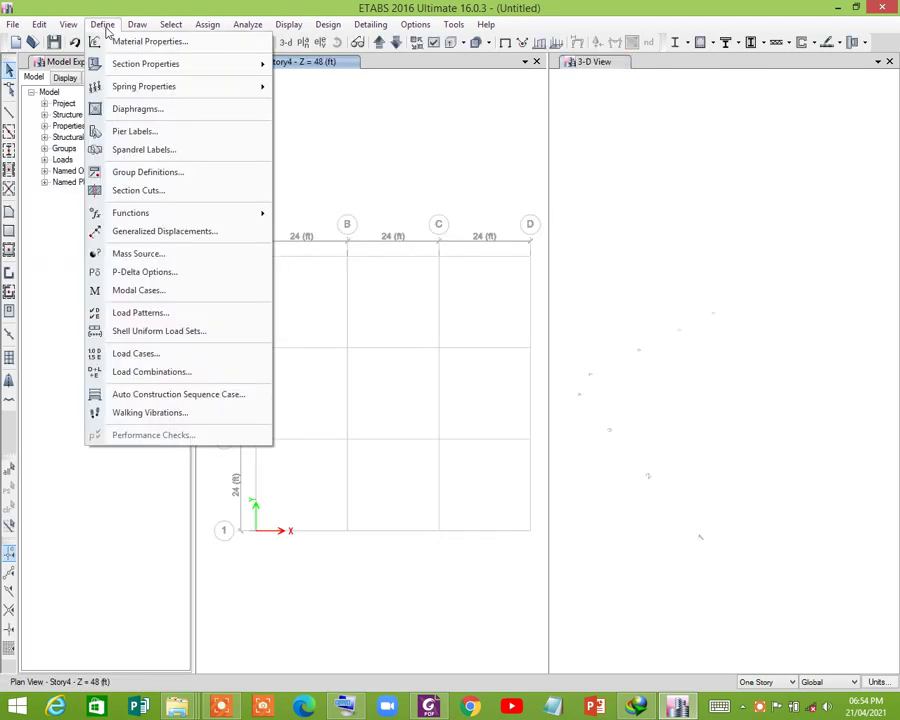
{"action": "mouse_move", "coordinate": [127, 68]}
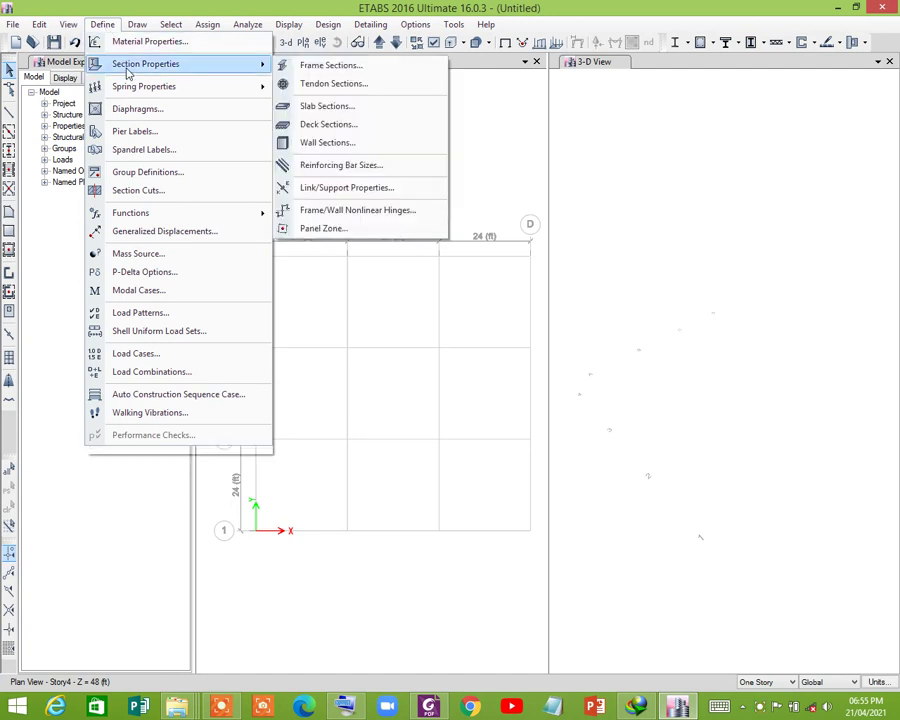
{"action": "left_click", "coordinate": [361, 67]}
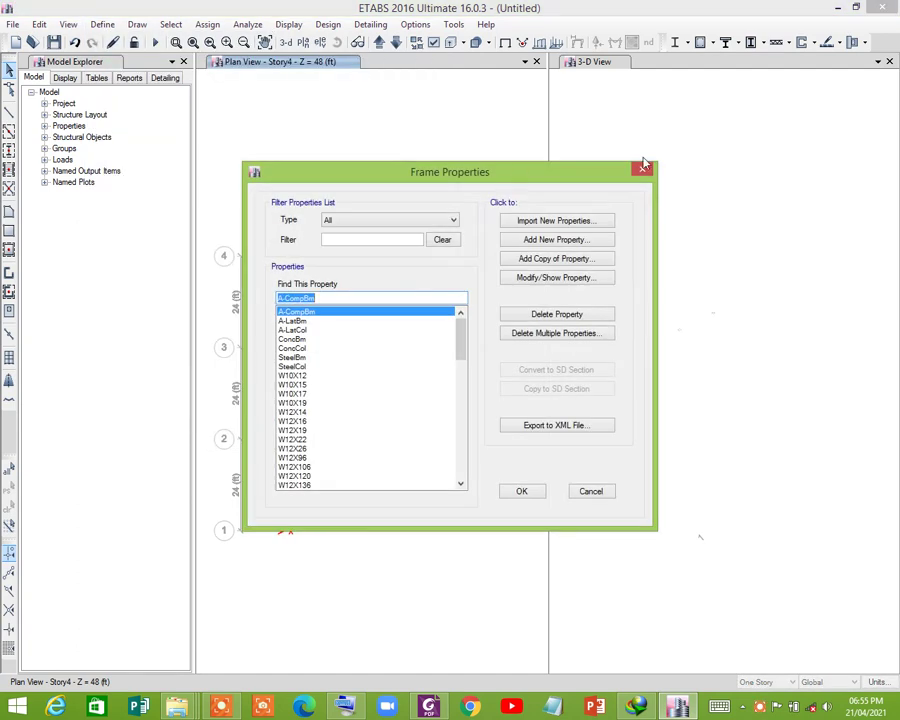
{"action": "left_click", "coordinate": [530, 239]}
{"action": "left_click", "coordinate": [210, 405]}
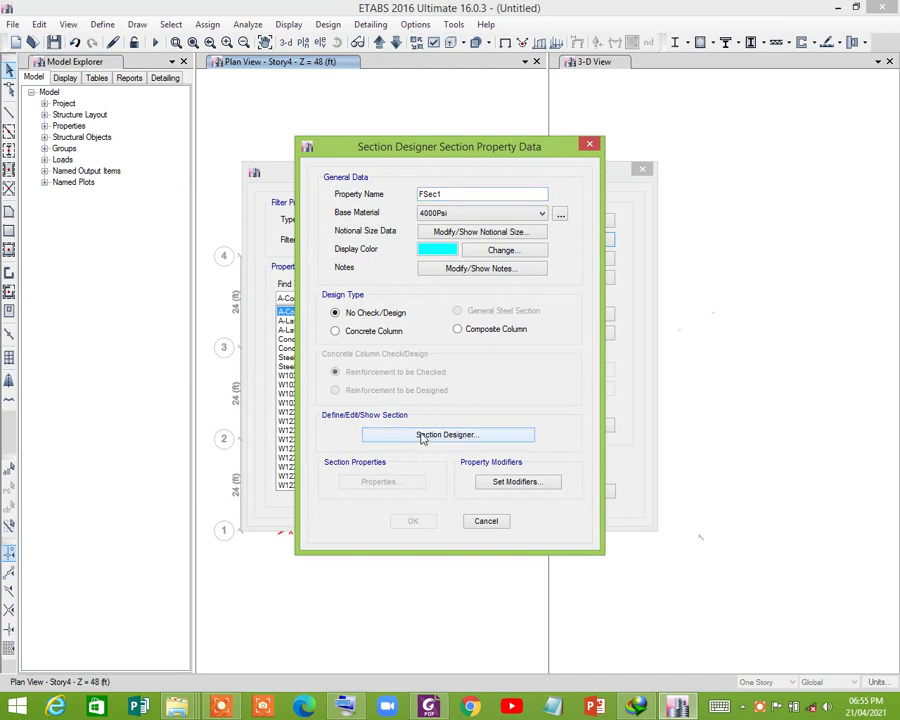
{"action": "left_click", "coordinate": [422, 436]}
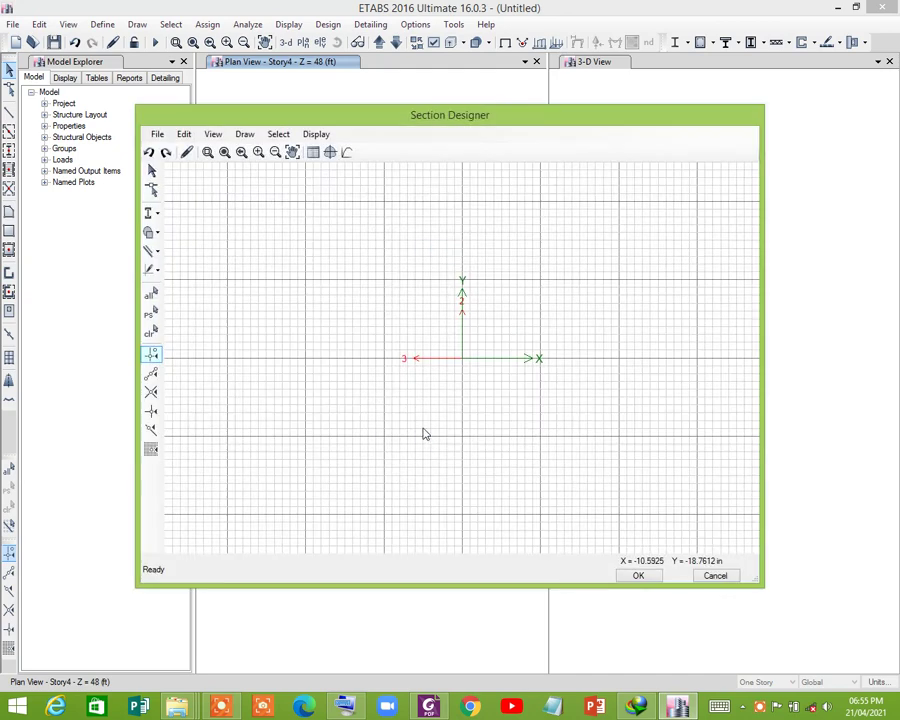
Draw a solid concrete rectangle centred on the origin of the section axes
{"action": "left_click", "coordinate": [156, 238]}
{"action": "left_click", "coordinate": [195, 233]}
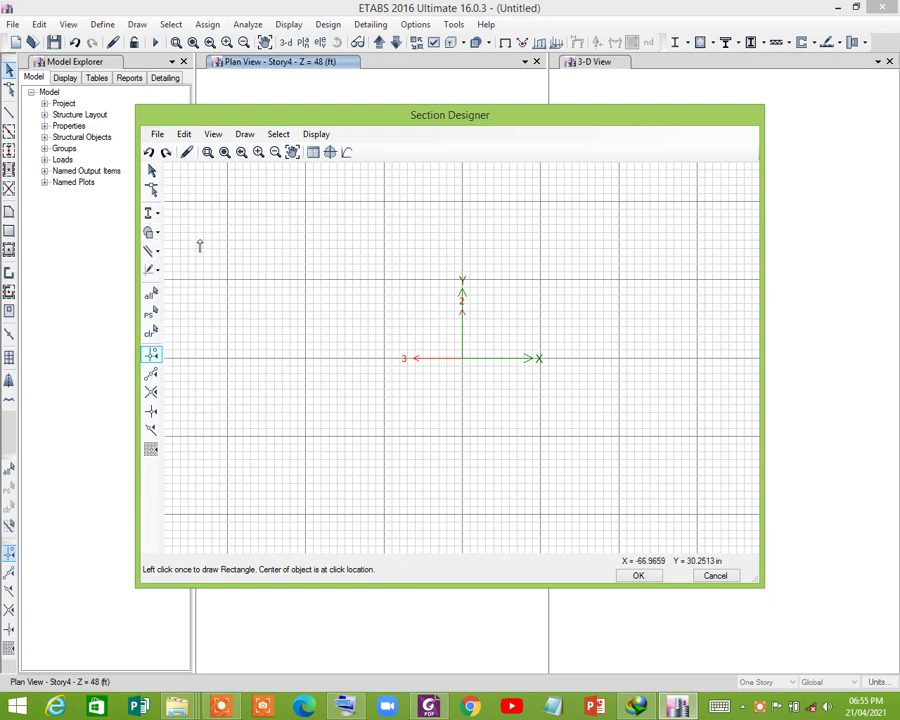
{"action": "left_click", "coordinate": [462, 360]}
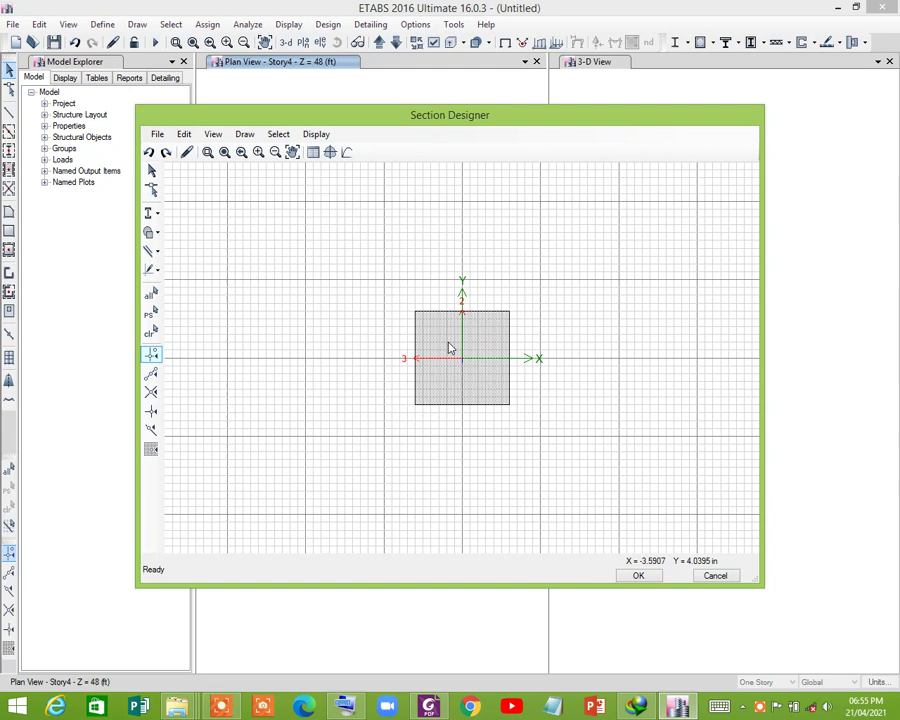
Set the rectangle's height to 20 in and width to 12 in, checking them against the PDF example, and keep the 4000Psi material
{"action": "right_click", "coordinate": [449, 348]}
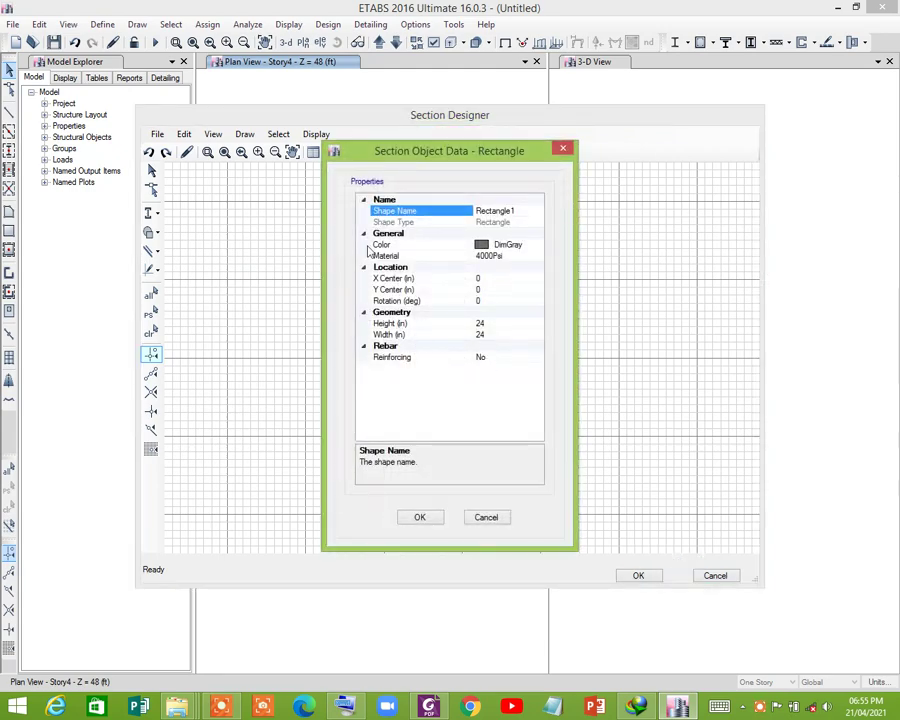
{"action": "left_click_drag", "start_coordinate": [425, 158], "coordinate": [420, 175]}
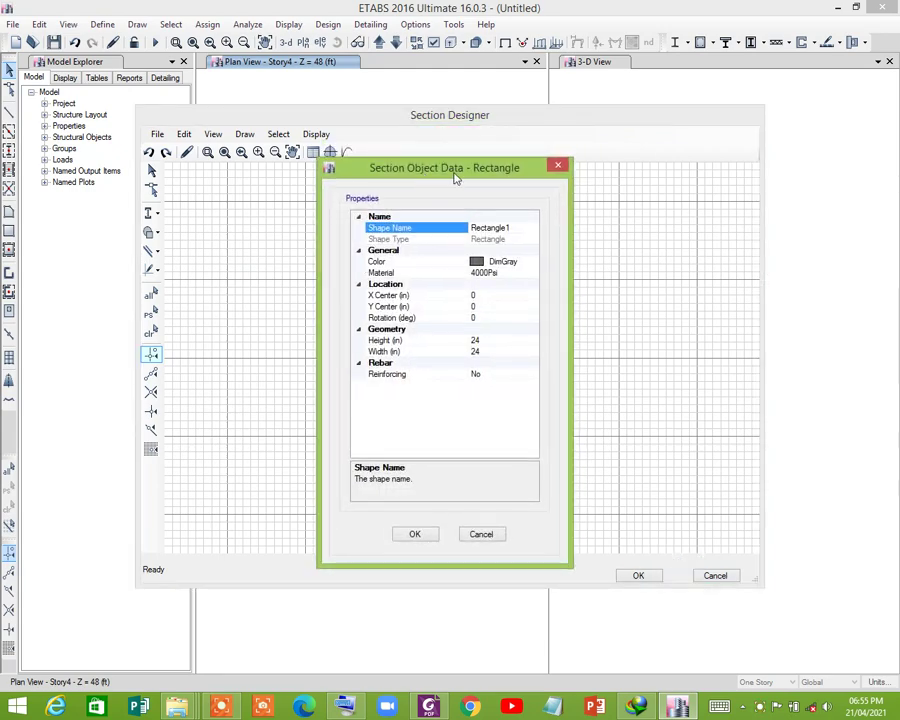
{"action": "left_click", "coordinate": [487, 340]}
{"action": "left_click", "coordinate": [437, 345]}
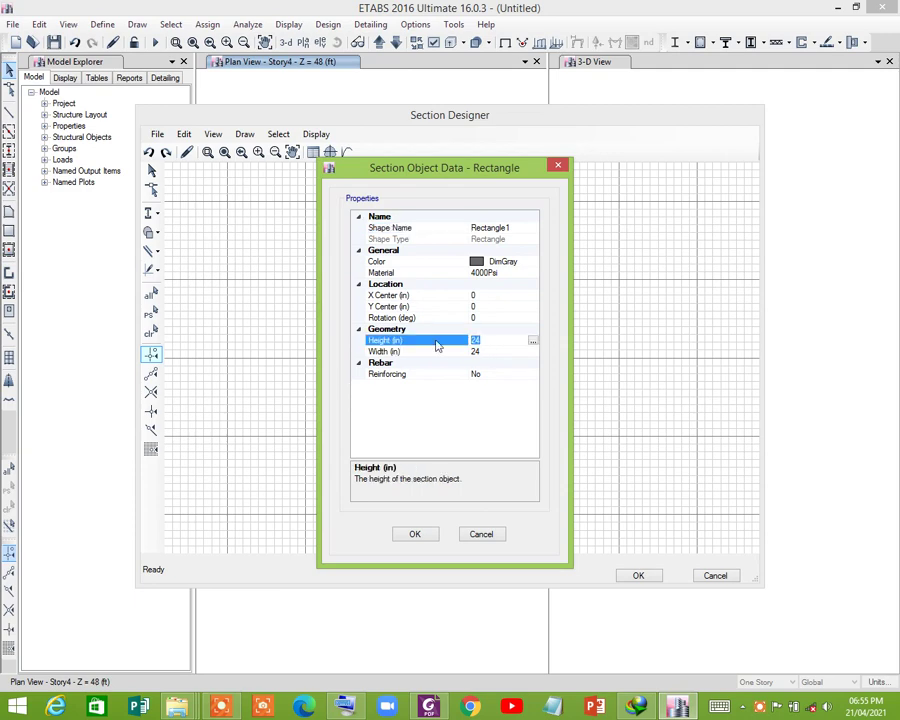
{"action": "left_click", "coordinate": [493, 351]}
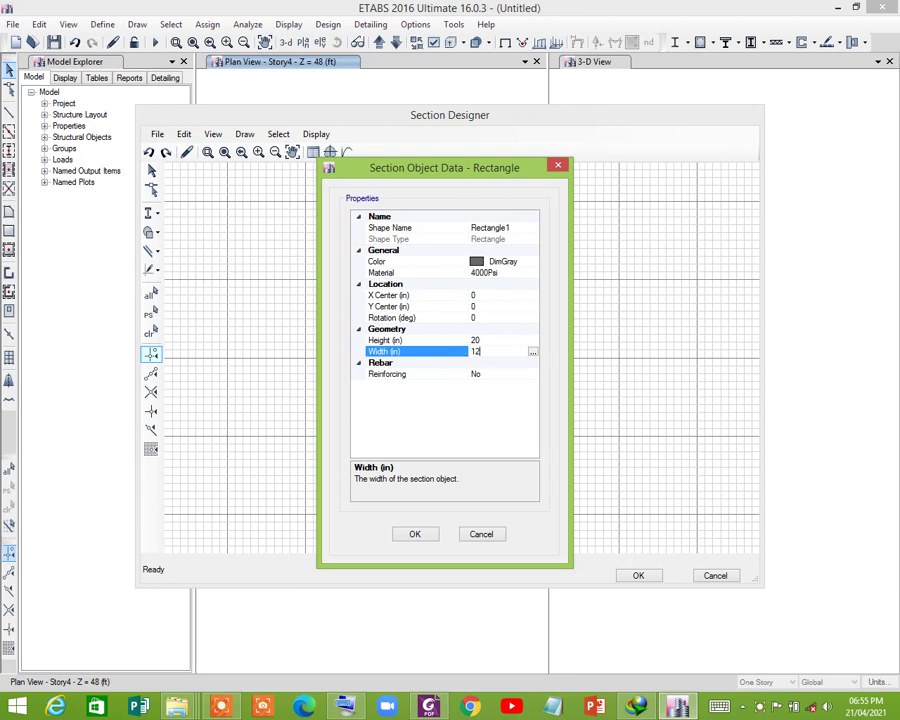
{"action": "type", "text": "12"}
{"action": "key", "text": "Return"}
{"action": "key", "text": "alt+Tab"}
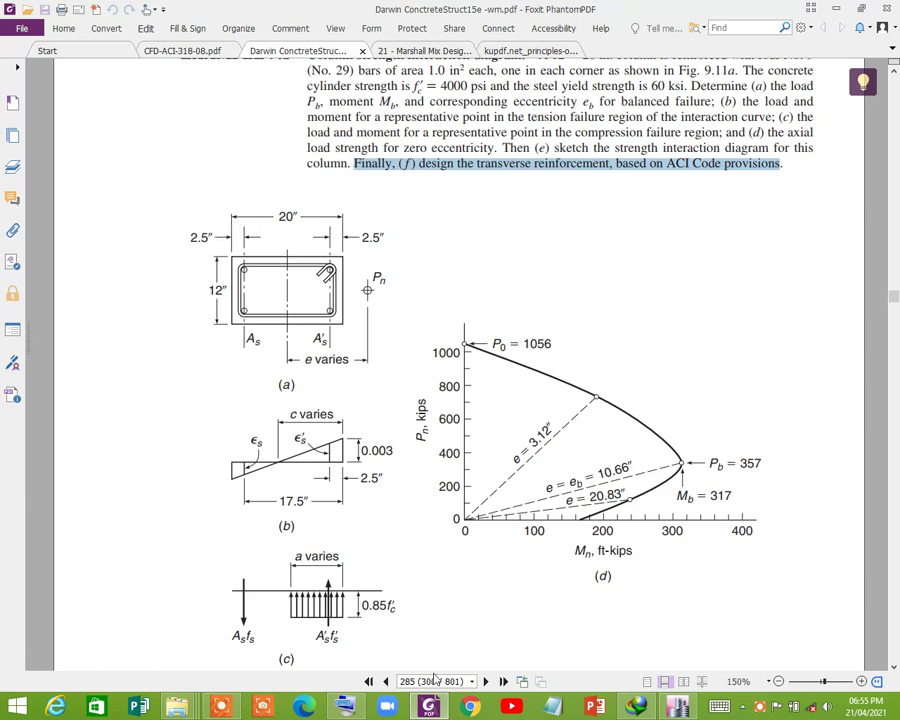
{"action": "key", "text": "alt+Tab"}
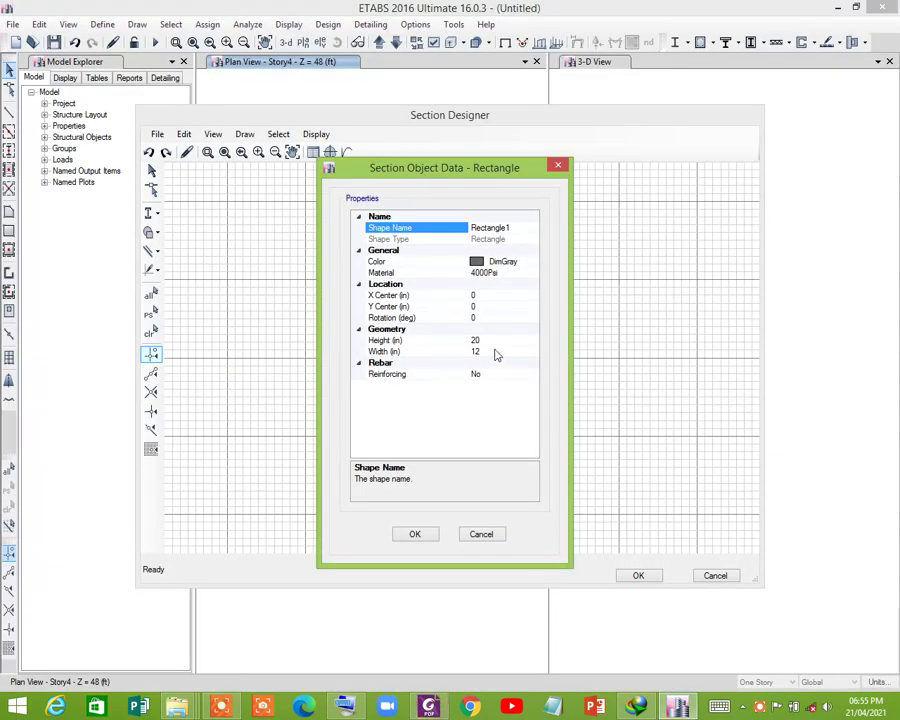
{"action": "left_click", "coordinate": [506, 272]}
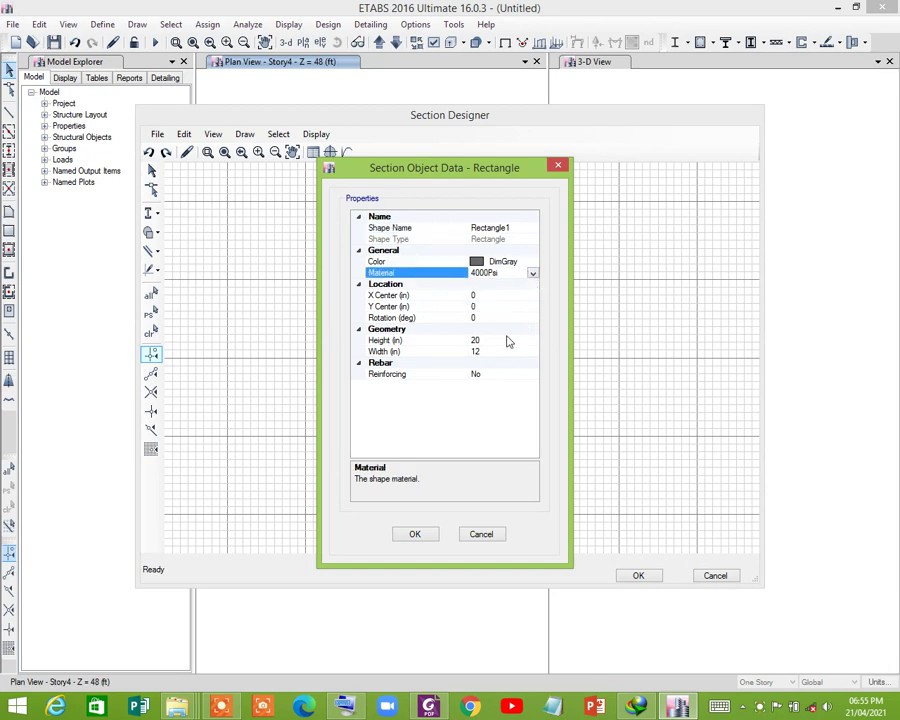
Turn on reinforcing for the rectangle and expand its rebar data
{"action": "left_click", "coordinate": [492, 373]}
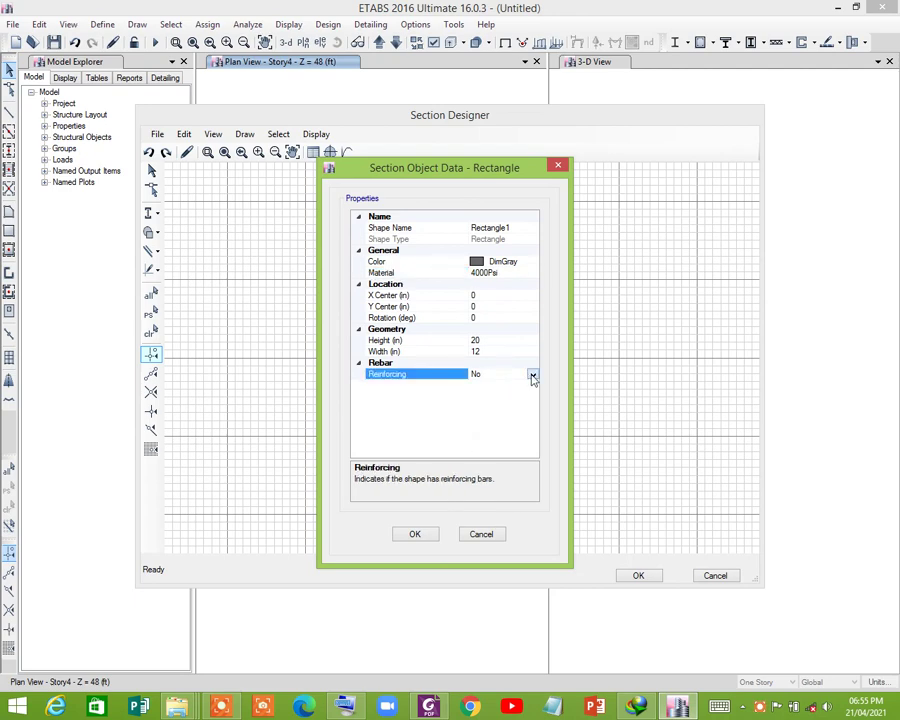
{"action": "left_click", "coordinate": [533, 377]}
{"action": "left_click", "coordinate": [512, 383]}
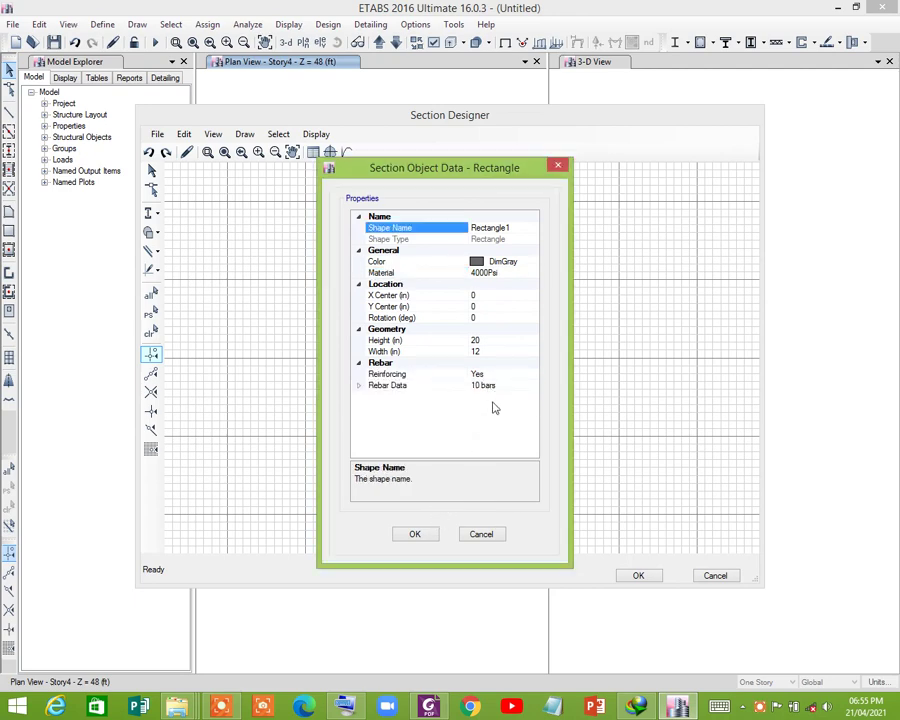
{"action": "left_click", "coordinate": [361, 387]}
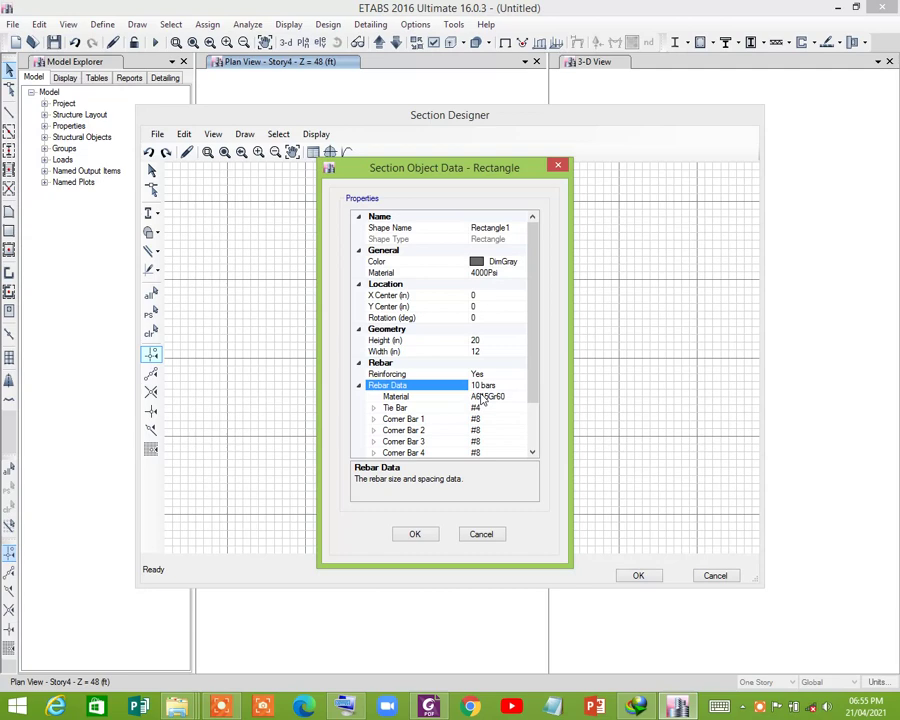
Set the rectangle's tie bar size to #3 and apply the shape properties
{"action": "scroll", "coordinate": [484, 380], "scroll_direction": "down", "scroll_amount": 1}
{"action": "left_click", "coordinate": [400, 376]}
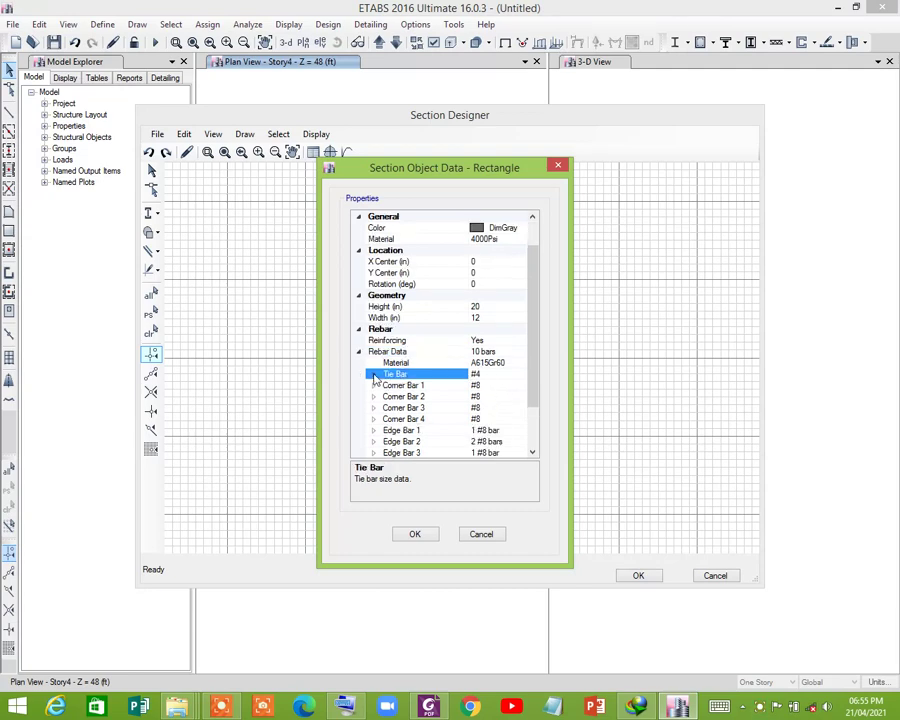
{"action": "left_click", "coordinate": [373, 375]}
{"action": "left_click", "coordinate": [488, 386]}
{"action": "left_click", "coordinate": [520, 386]}
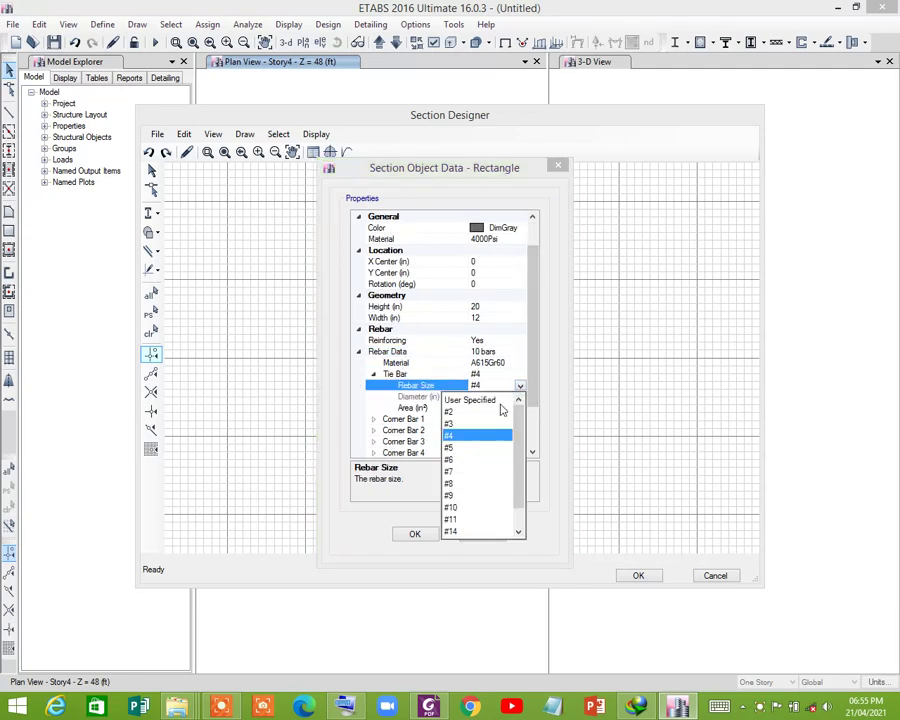
{"action": "left_click", "coordinate": [450, 423]}
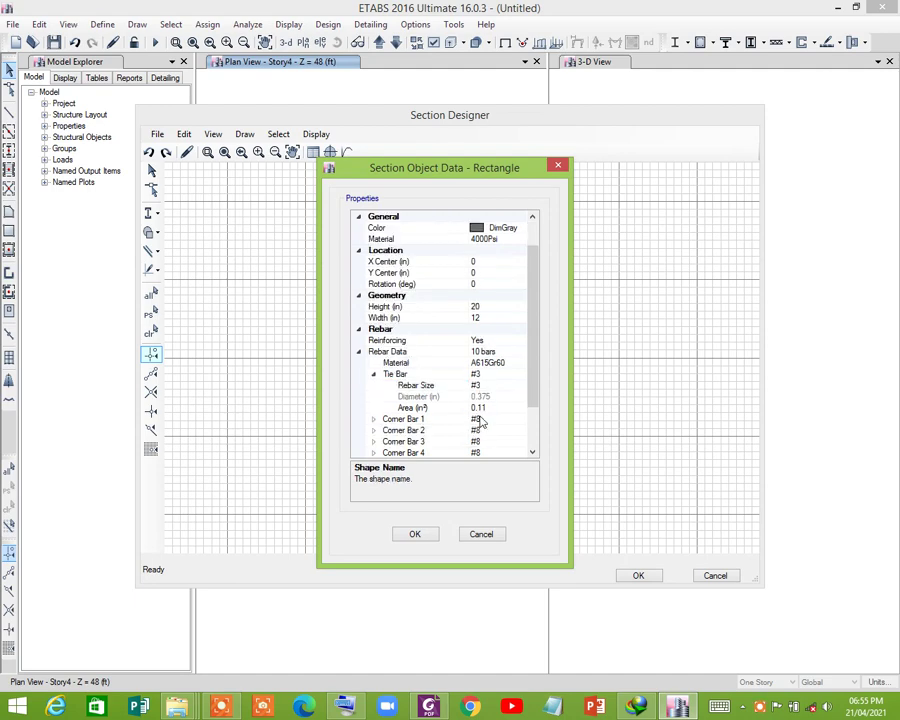
{"action": "scroll", "coordinate": [480, 420], "scroll_direction": "down", "scroll_amount": 1}
{"action": "left_click", "coordinate": [377, 389]}
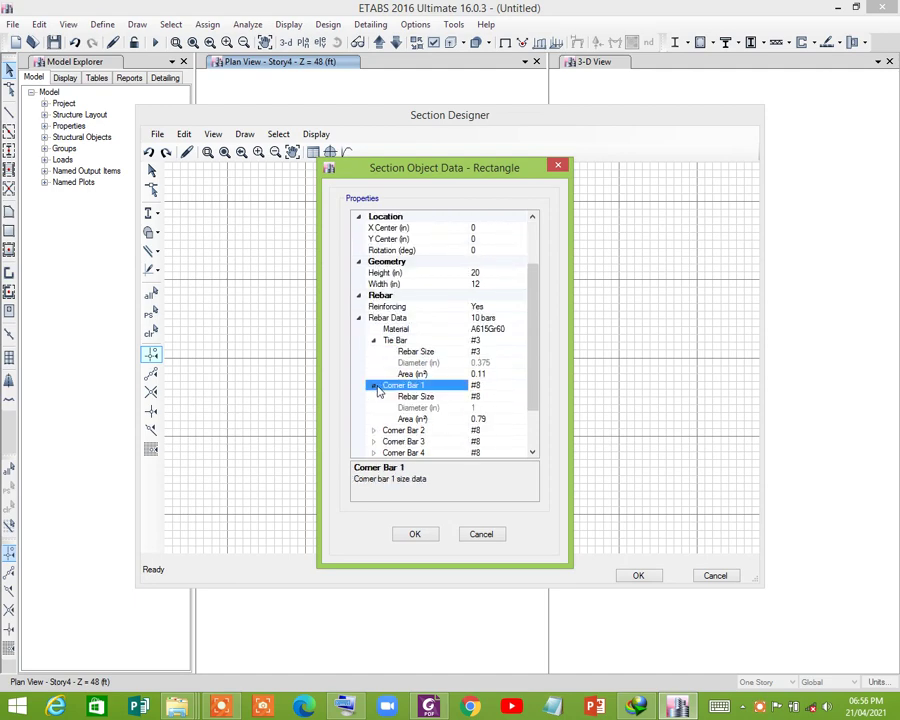
{"action": "left_click", "coordinate": [377, 389]}
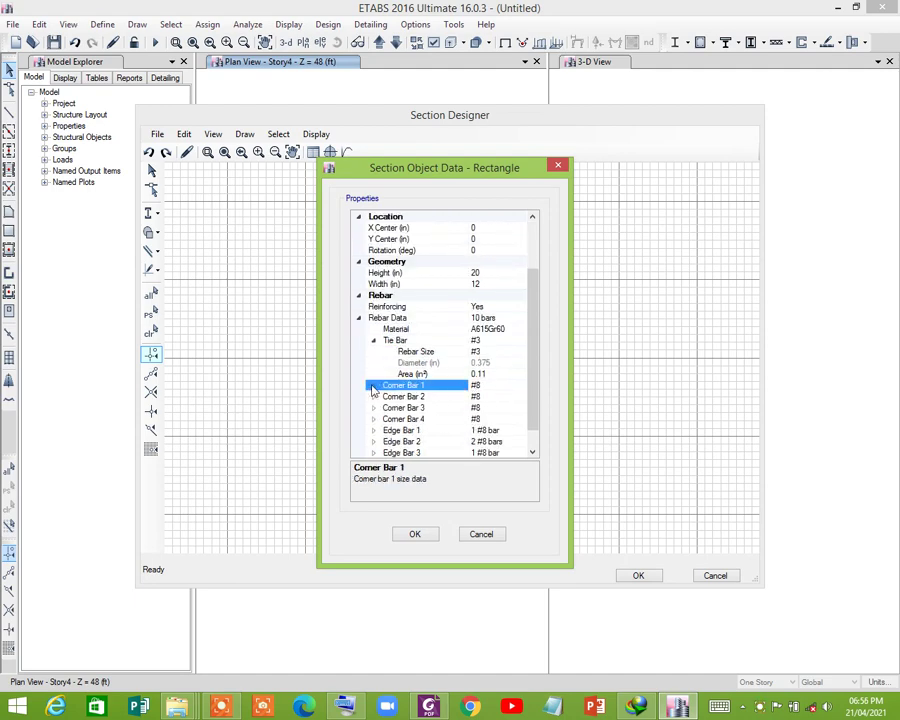
{"action": "left_click", "coordinate": [373, 388]}
{"action": "left_click", "coordinate": [373, 388]}
{"action": "left_click", "coordinate": [420, 535]}
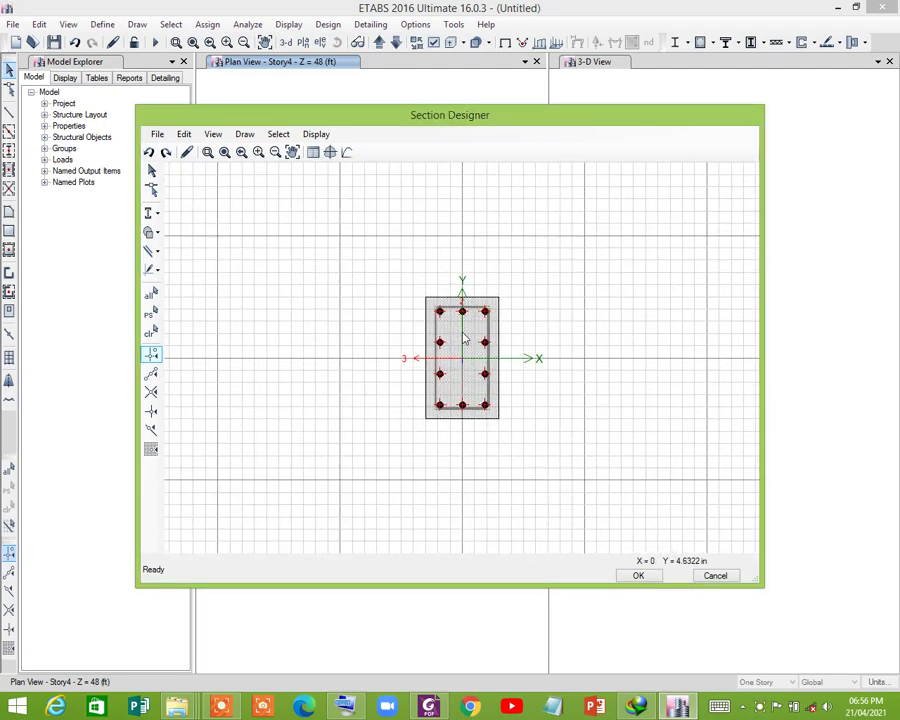
Set the rebar size of the section's upper-right corner bar to #9
{"action": "scroll", "coordinate": [463, 338], "scroll_direction": "up", "scroll_amount": 2}
{"action": "right_click", "coordinate": [497, 285]}
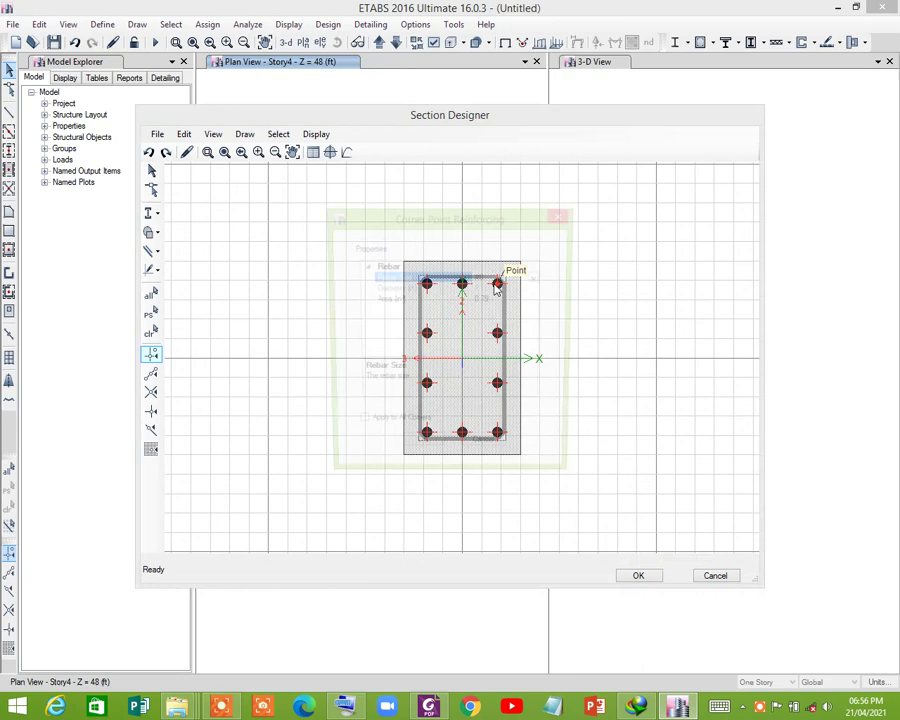
{"action": "left_click", "coordinate": [537, 280]}
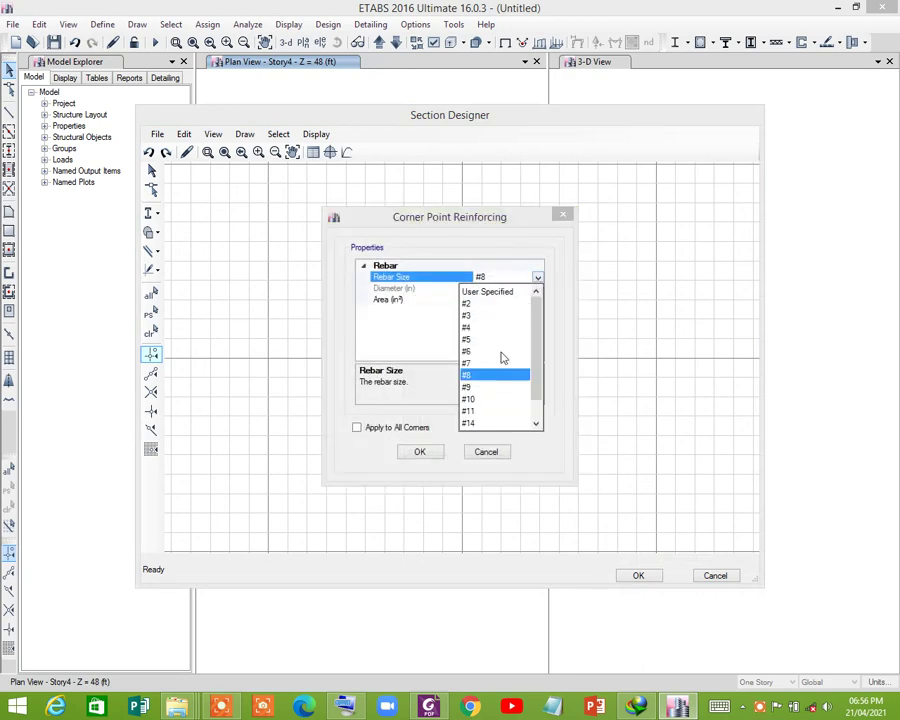
{"action": "left_click", "coordinate": [476, 386]}
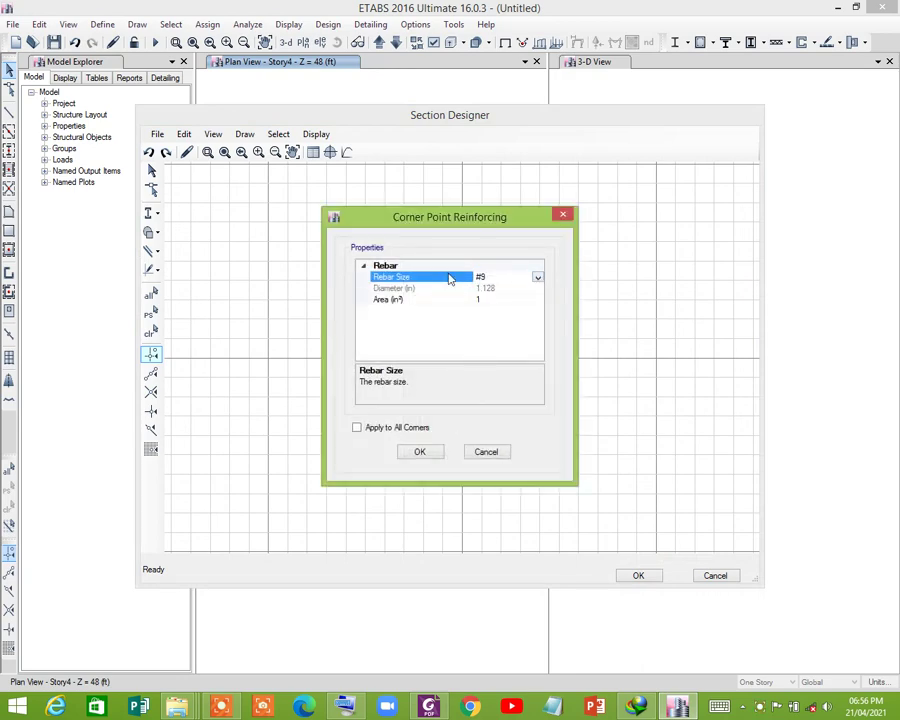
{"action": "left_click", "coordinate": [422, 452]}
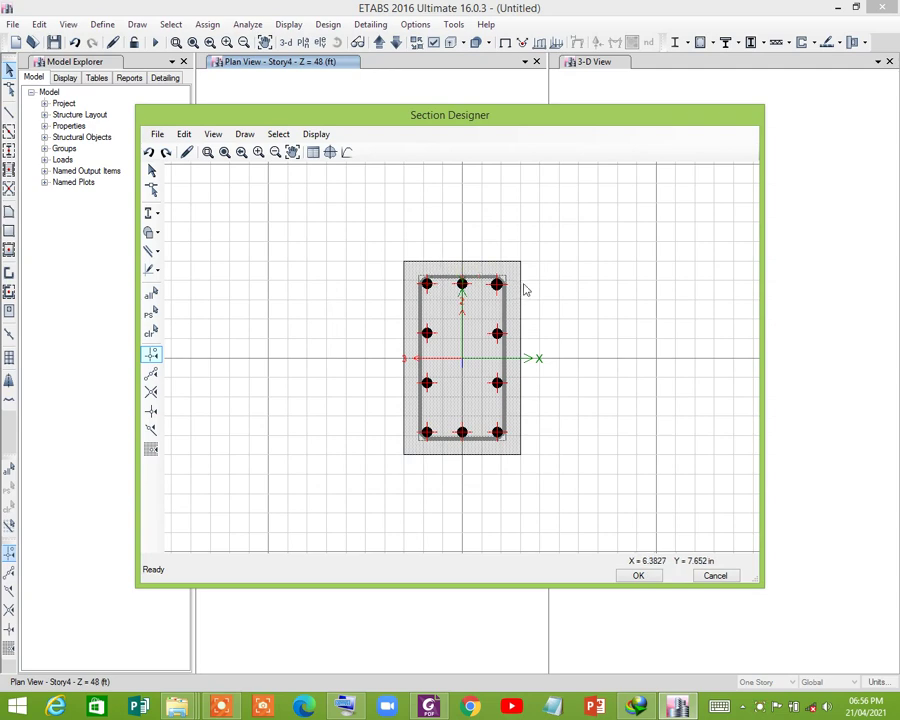
Set the rebar size of the section's upper-left corner bar to #9 and apply it to all corners
{"action": "right_click", "coordinate": [427, 286]}
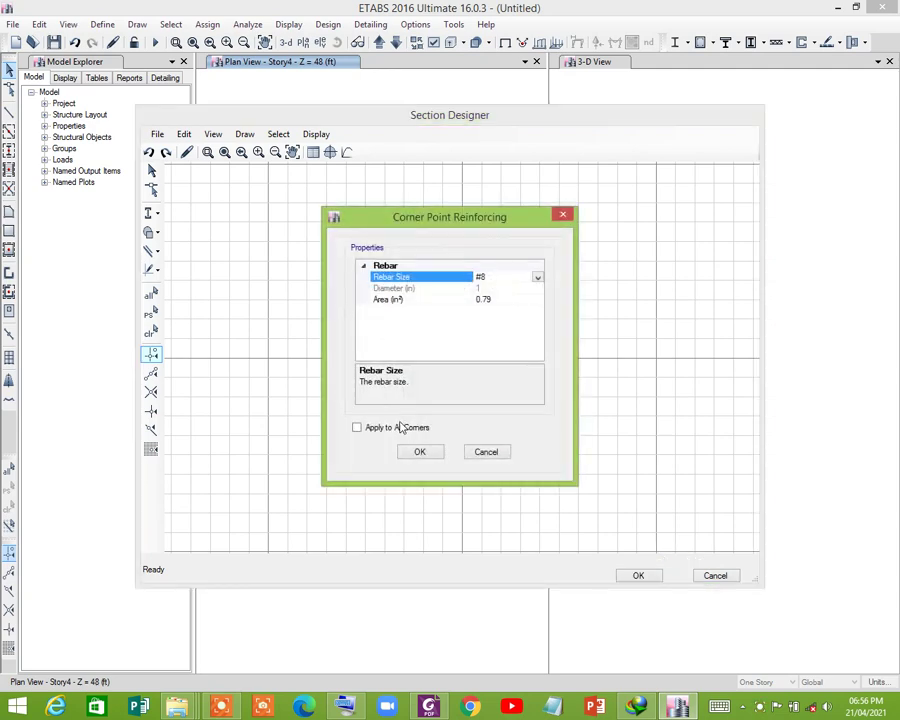
{"action": "left_click", "coordinate": [538, 280]}
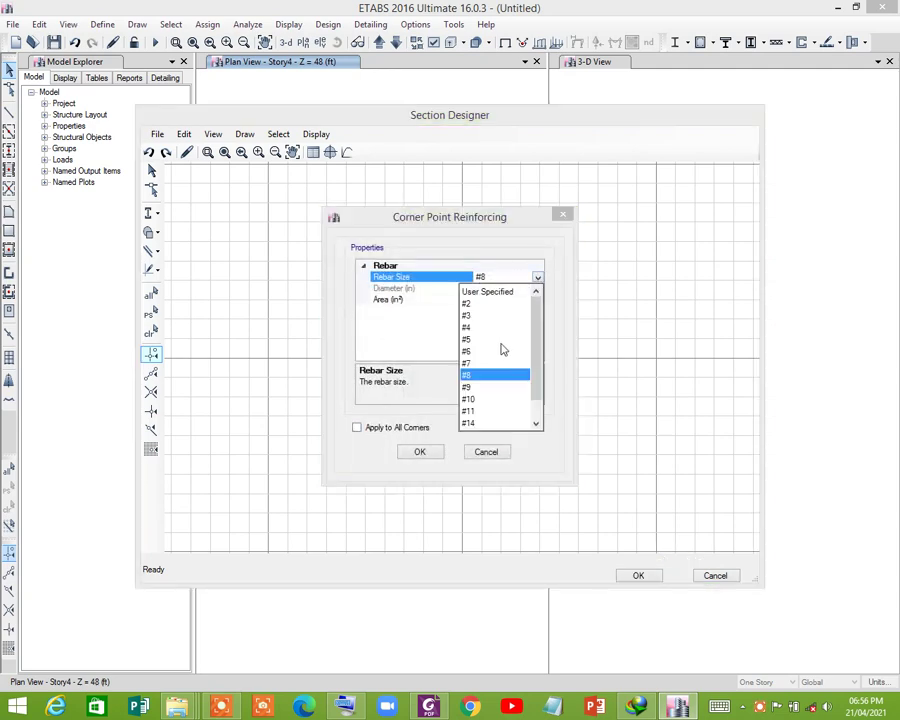
{"action": "left_click", "coordinate": [482, 388]}
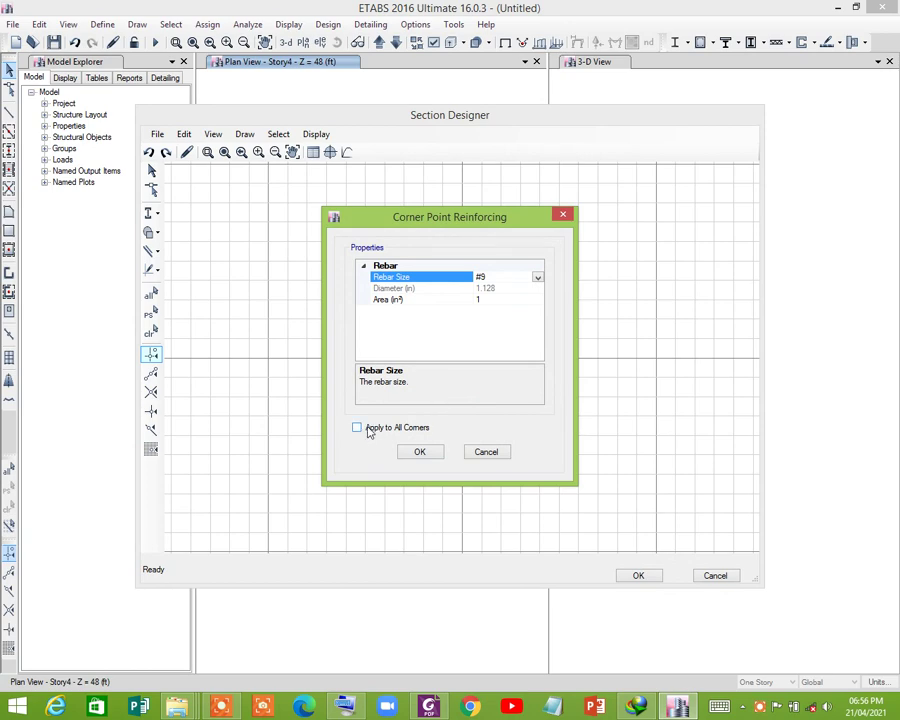
{"action": "left_click", "coordinate": [369, 430]}
{"action": "left_click", "coordinate": [421, 453]}
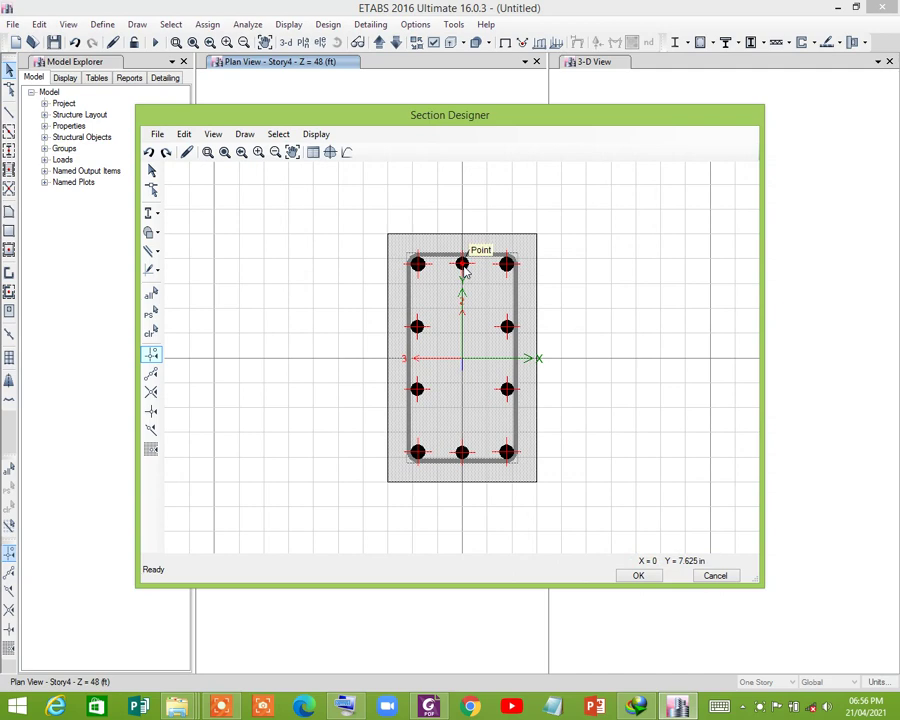
Set the top edge's intermediate rebar size to None and apply it to all edges of the section
{"action": "right_click", "coordinate": [462, 265]}
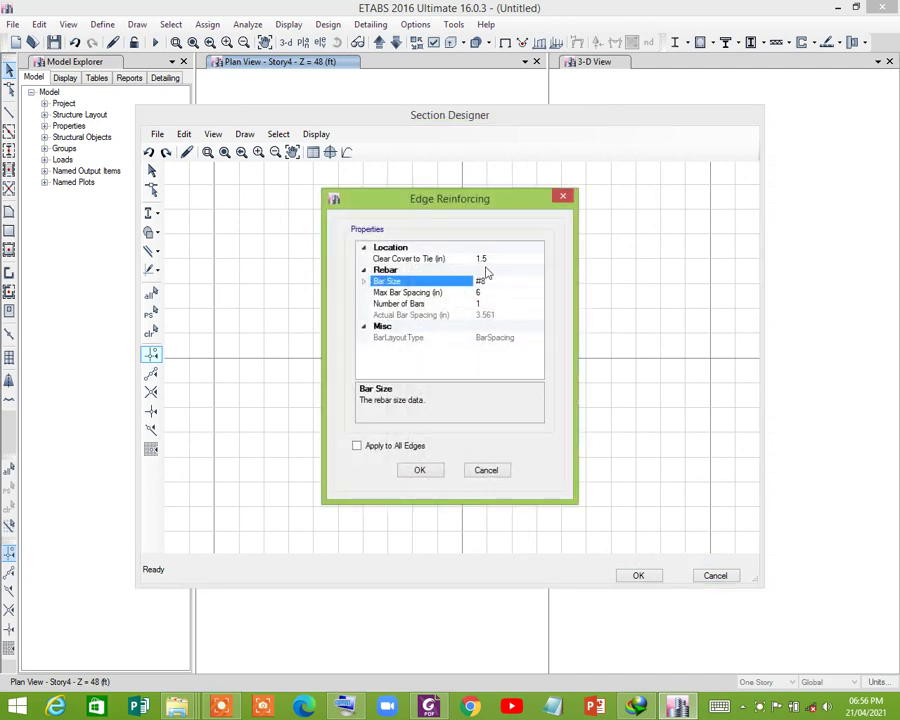
{"action": "left_click", "coordinate": [366, 284]}
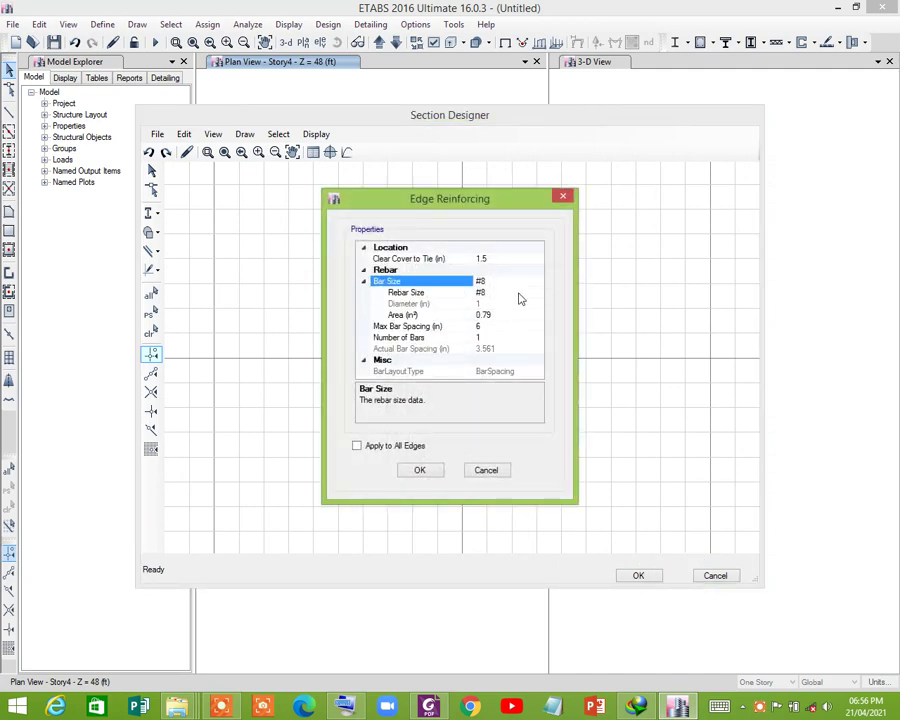
{"action": "left_click", "coordinate": [534, 291]}
{"action": "left_click", "coordinate": [537, 292]}
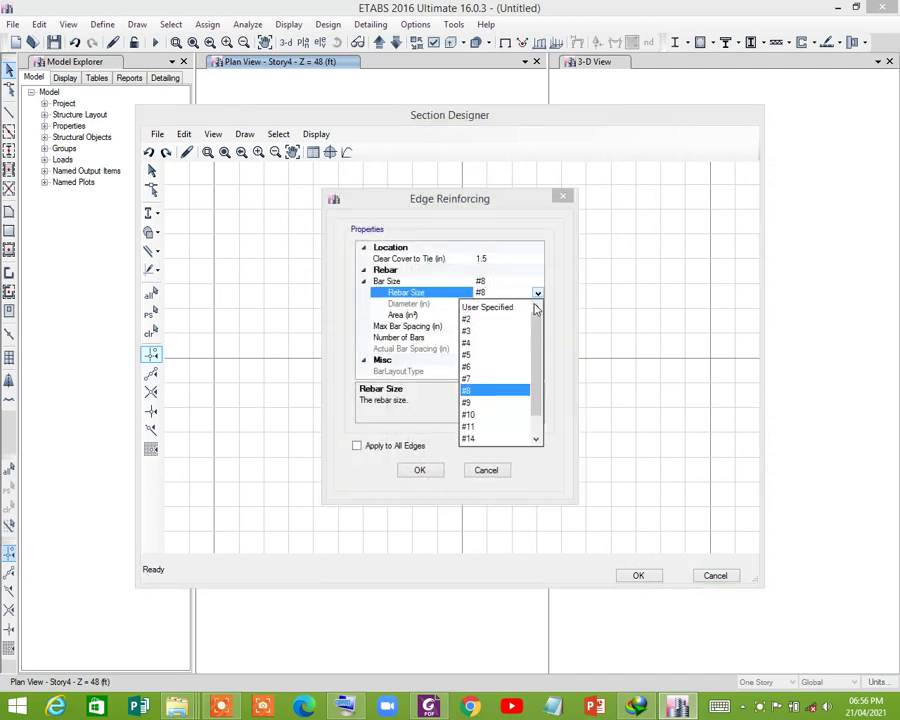
{"action": "scroll", "coordinate": [480, 428], "scroll_direction": "down", "scroll_amount": 1}
{"action": "left_click", "coordinate": [478, 439]}
{"action": "left_click", "coordinate": [357, 446]}
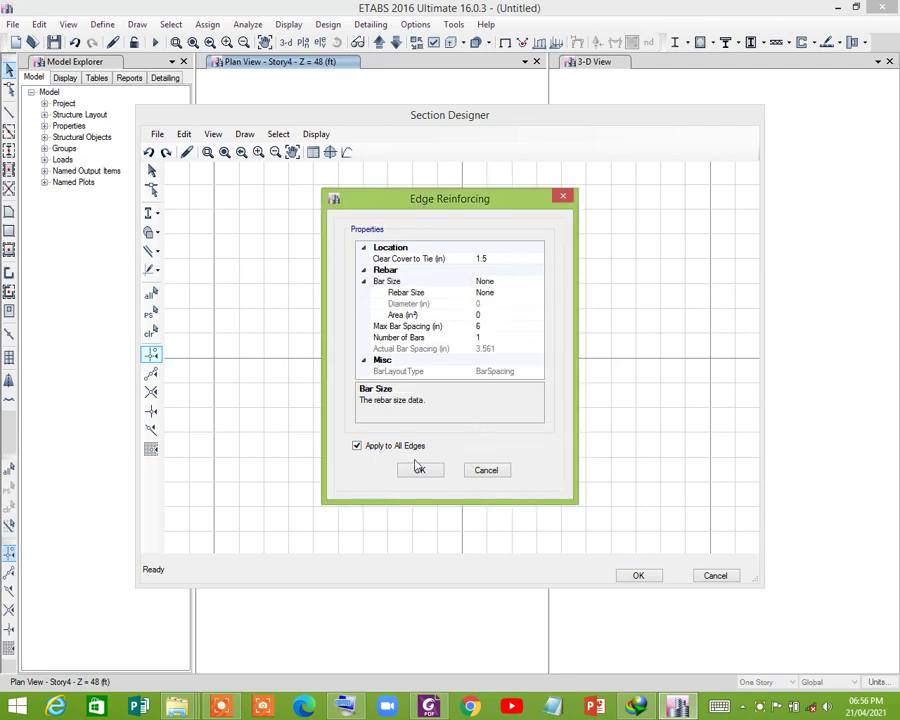
{"action": "left_click", "coordinate": [419, 470]}
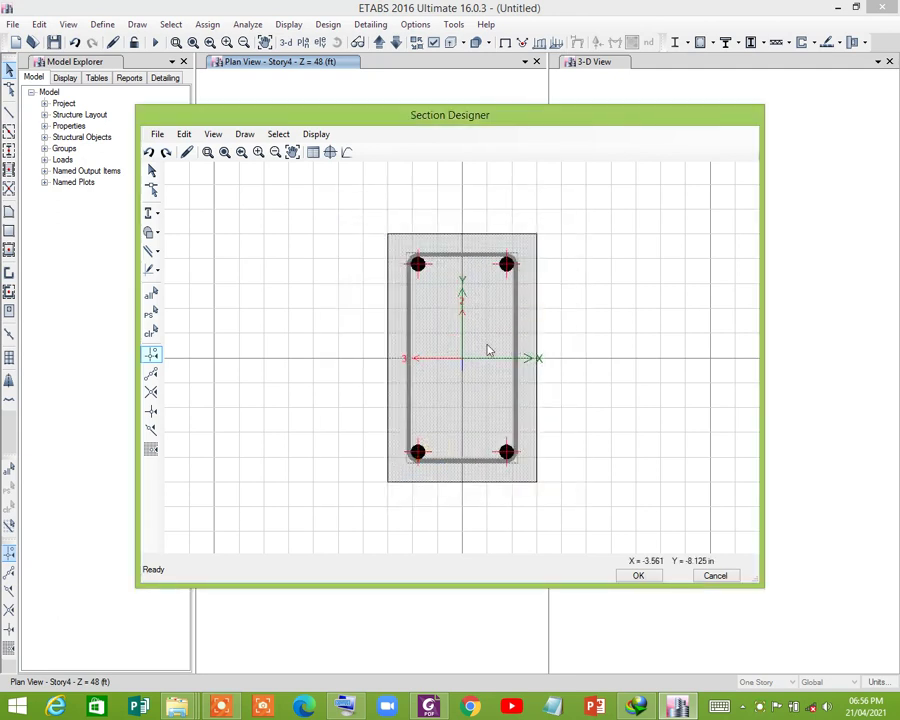
Display the section's interaction surface using design code data with Exclude Phi
{"action": "scroll", "coordinate": [400, 285], "scroll_direction": "down", "scroll_amount": 2}
{"action": "scroll", "coordinate": [476, 321], "scroll_direction": "up", "scroll_amount": 1}
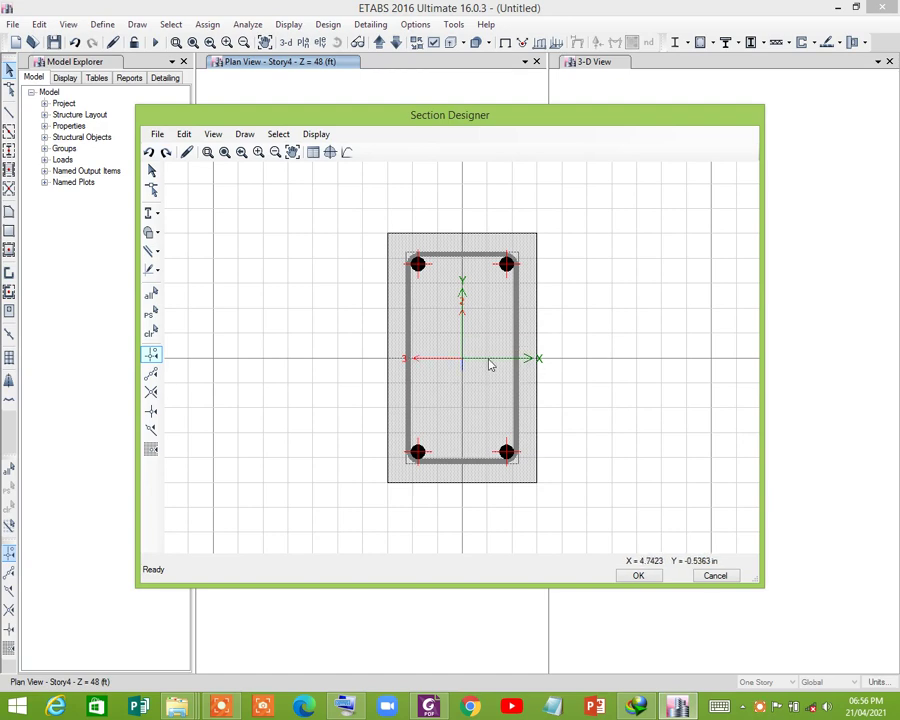
{"action": "left_click", "coordinate": [331, 154]}
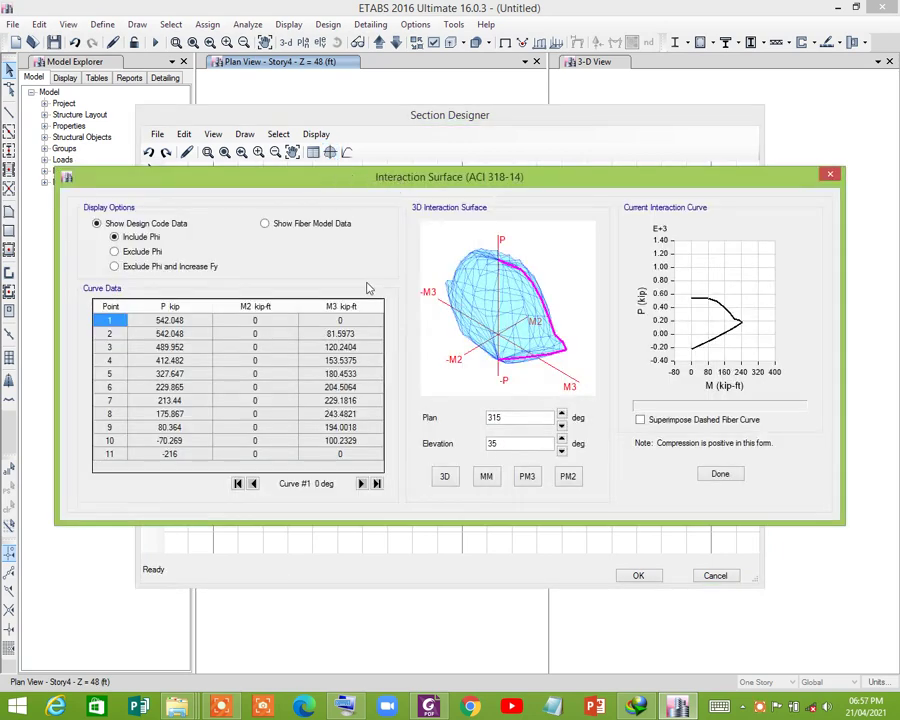
{"action": "left_click", "coordinate": [131, 254]}
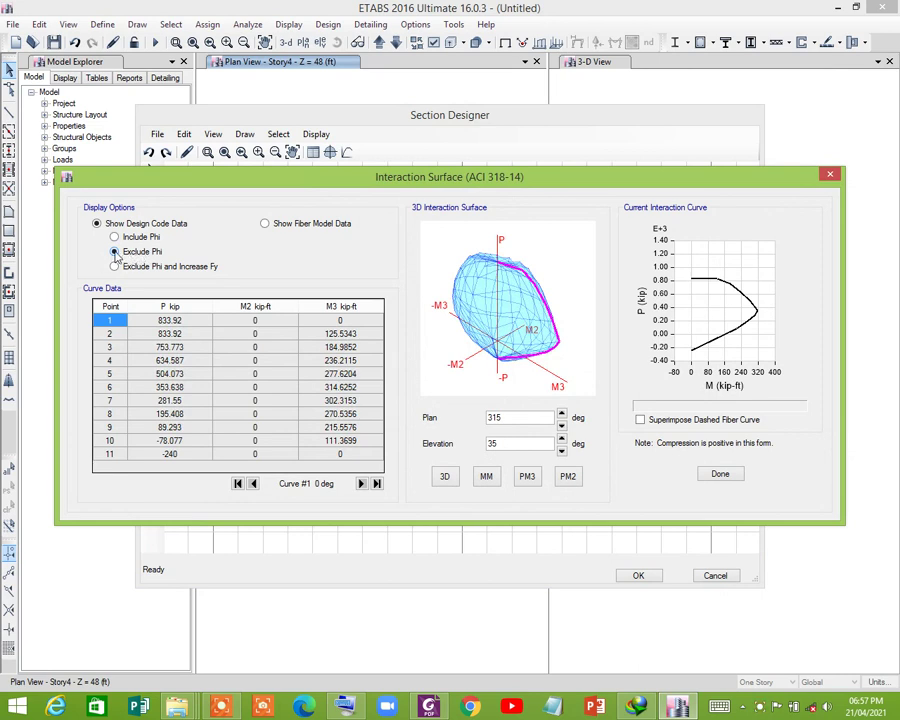
{"action": "left_click_drag", "start_coordinate": [191, 183], "coordinate": [221, 152]}
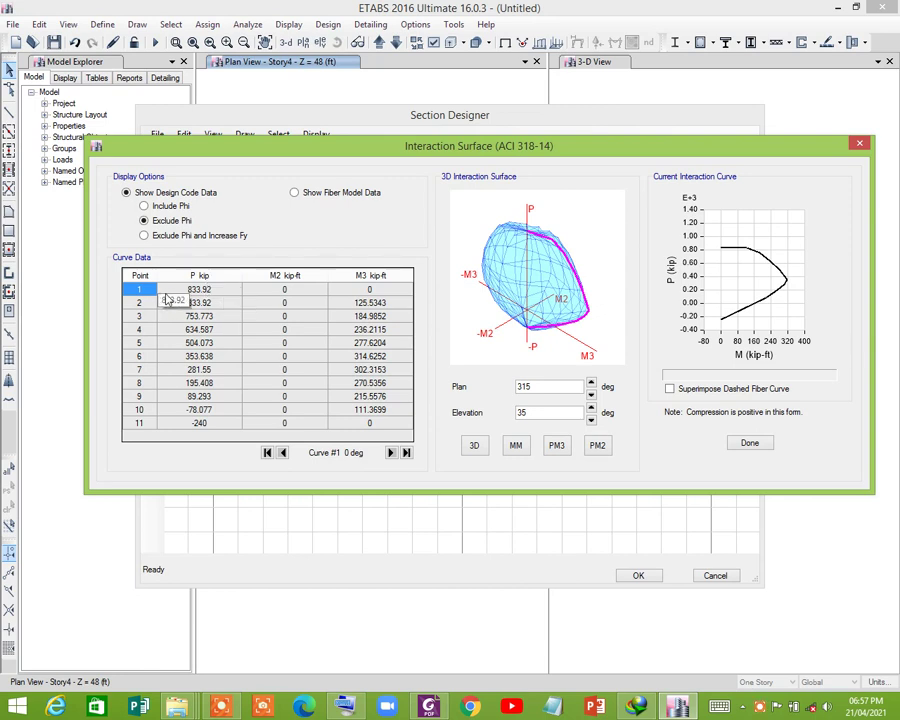
Copy the current 0-degree interaction curve's data, covering all its points
{"action": "left_click_drag", "start_coordinate": [140, 290], "coordinate": [370, 445]}
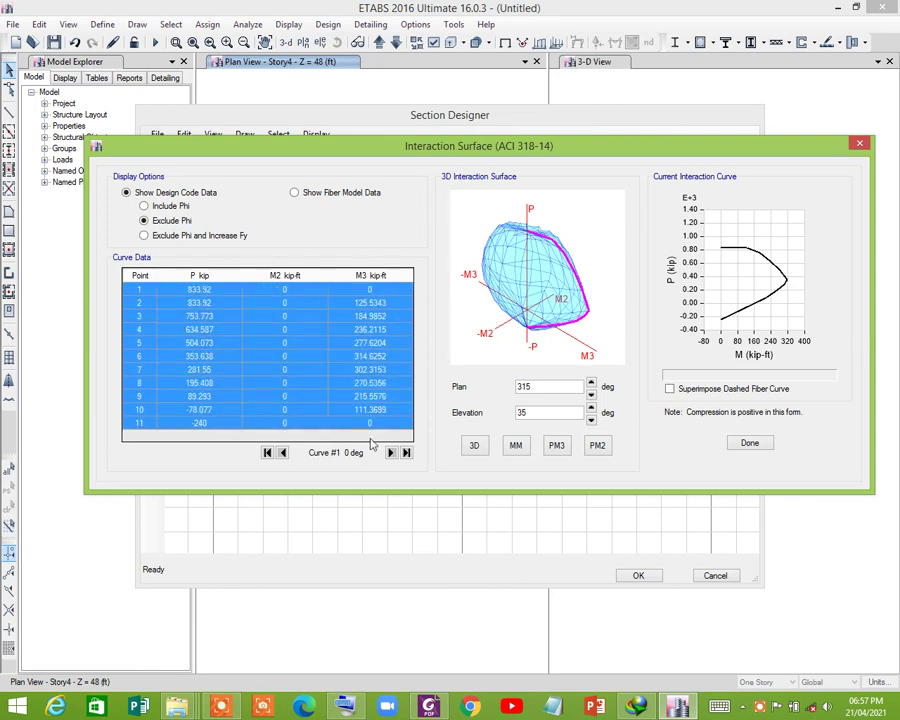
{"action": "right_click", "coordinate": [140, 279]}
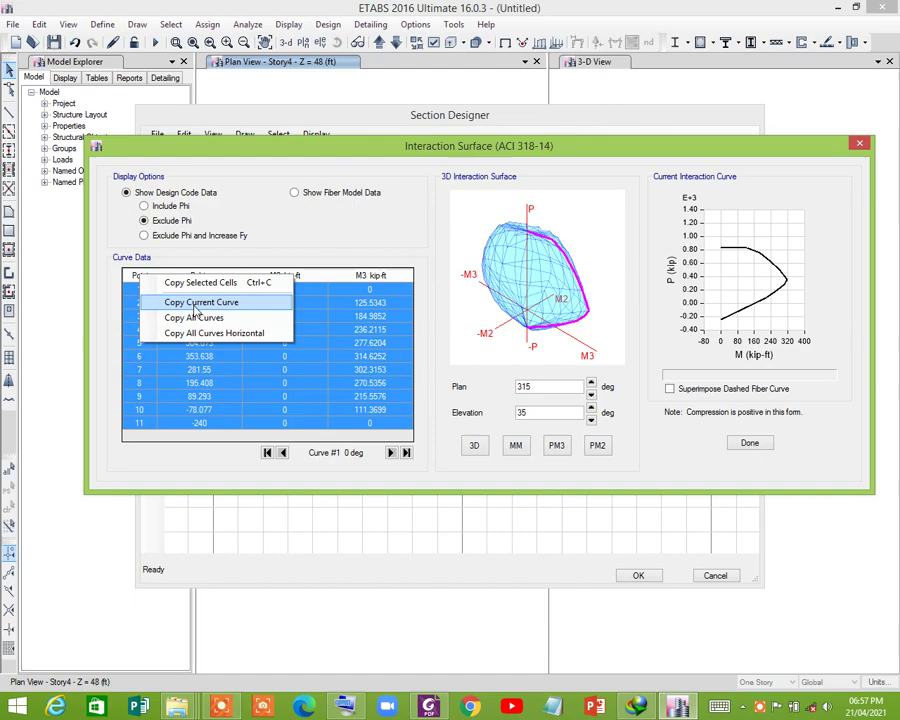
{"action": "left_click", "coordinate": [163, 301]}
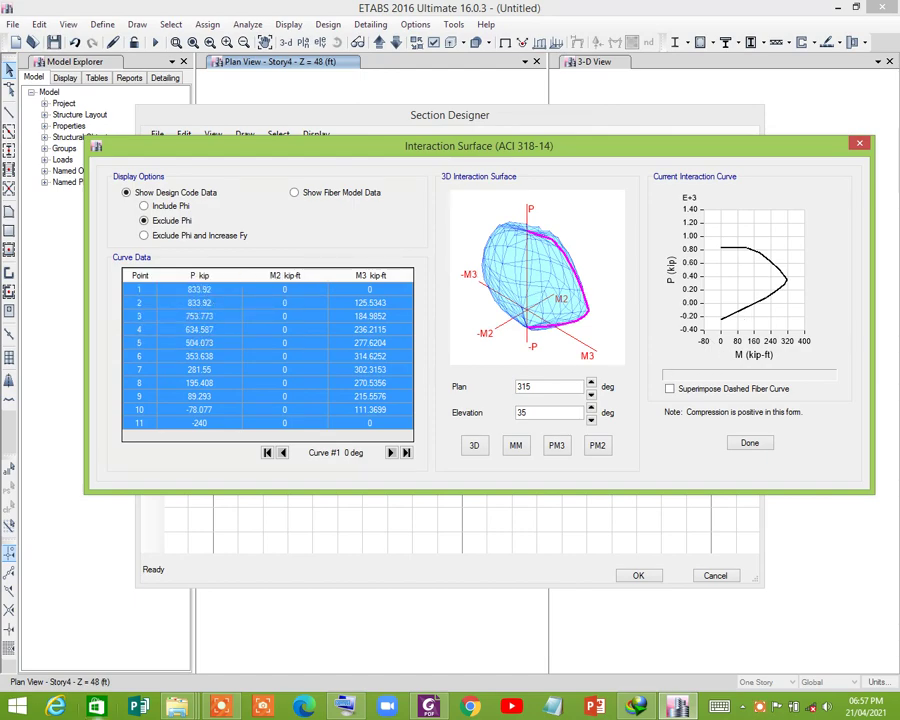
Open a blank Excel workbook and paste the copied interaction curve data starting at cell D7
{"action": "left_click", "coordinate": [16, 707]}
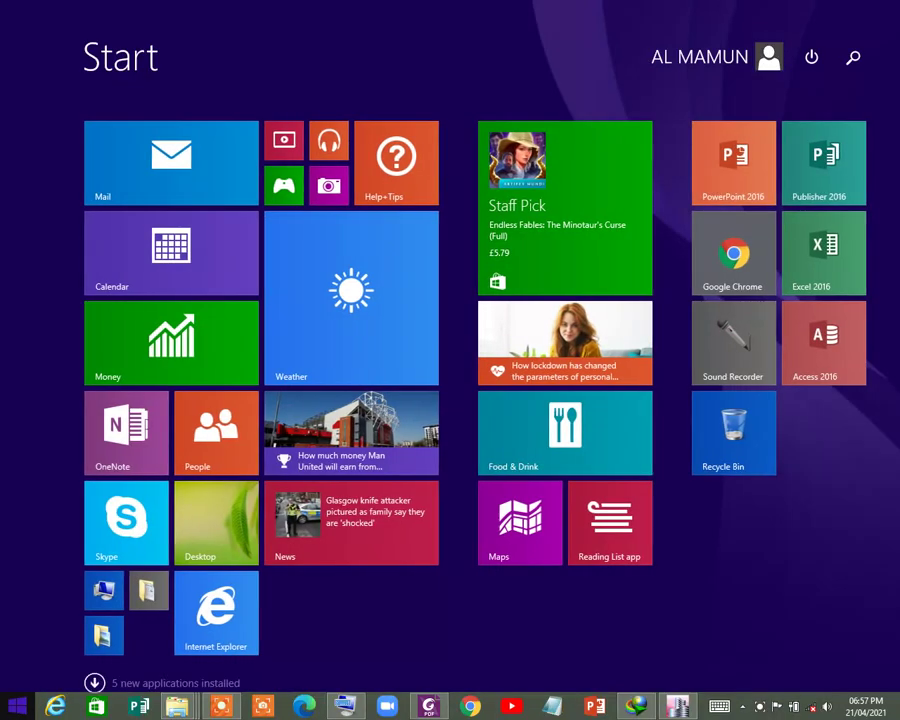
{"action": "left_click", "coordinate": [800, 258]}
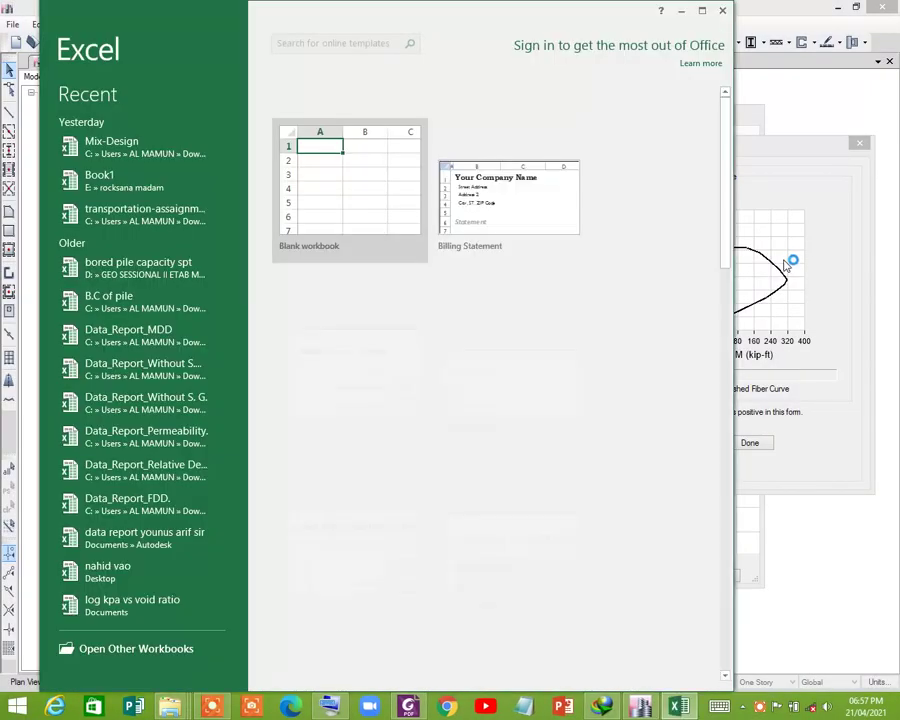
{"action": "left_click", "coordinate": [358, 173]}
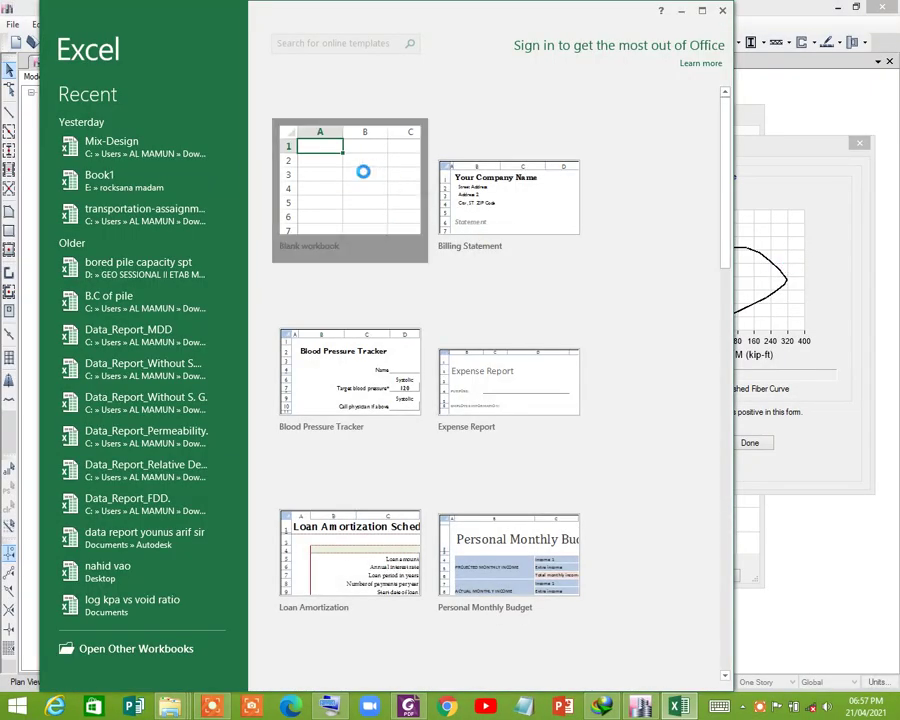
{"action": "left_click", "coordinate": [358, 174]}
{"action": "left_click", "coordinate": [702, 10]}
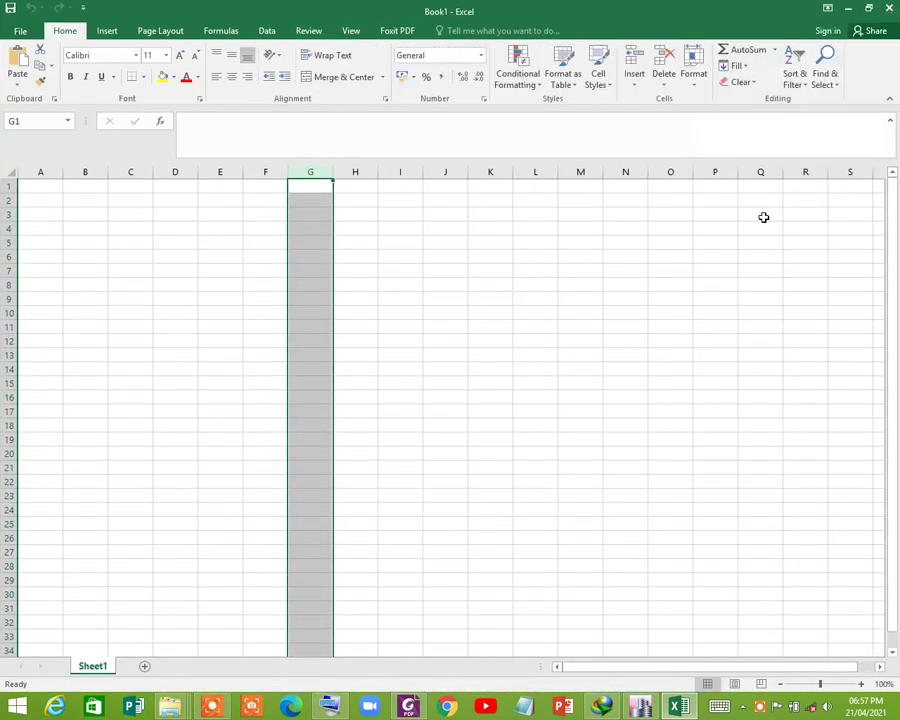
{"action": "left_click", "coordinate": [165, 270]}
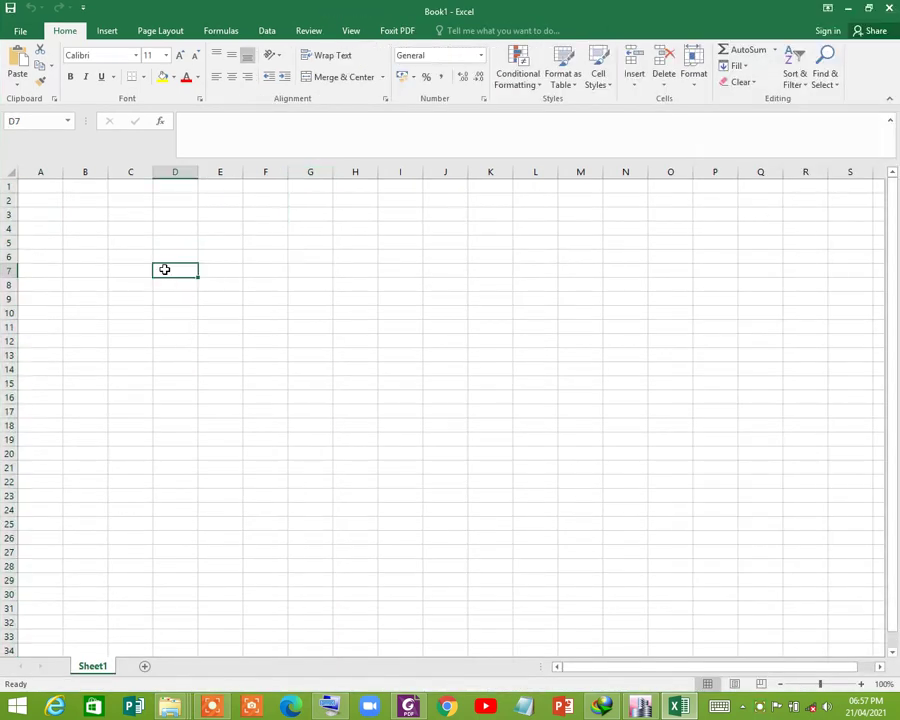
{"action": "key", "text": "ctrl+v"}
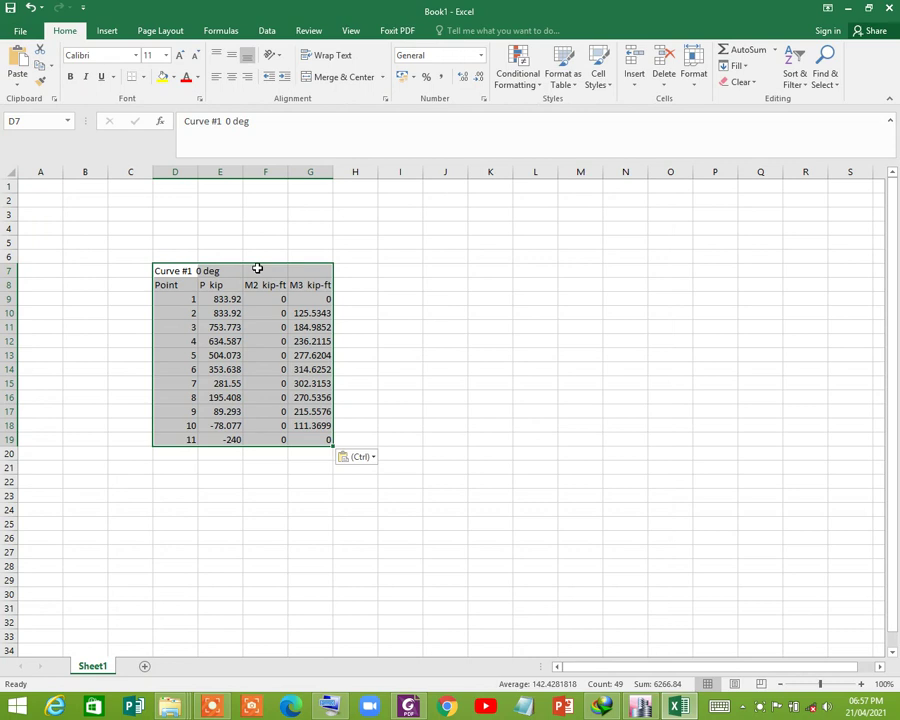
Add the heading "Eccentricity e" in H8 beside the M3 column and widen column H to fit it
{"action": "left_click", "coordinate": [353, 285]}
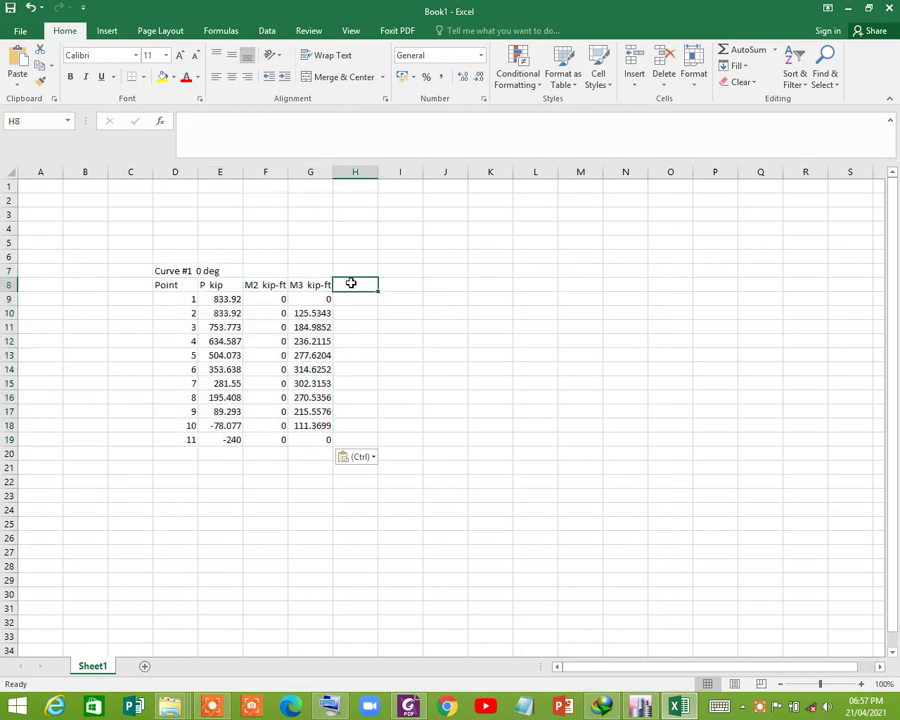
{"action": "type", "text": "eCC"}
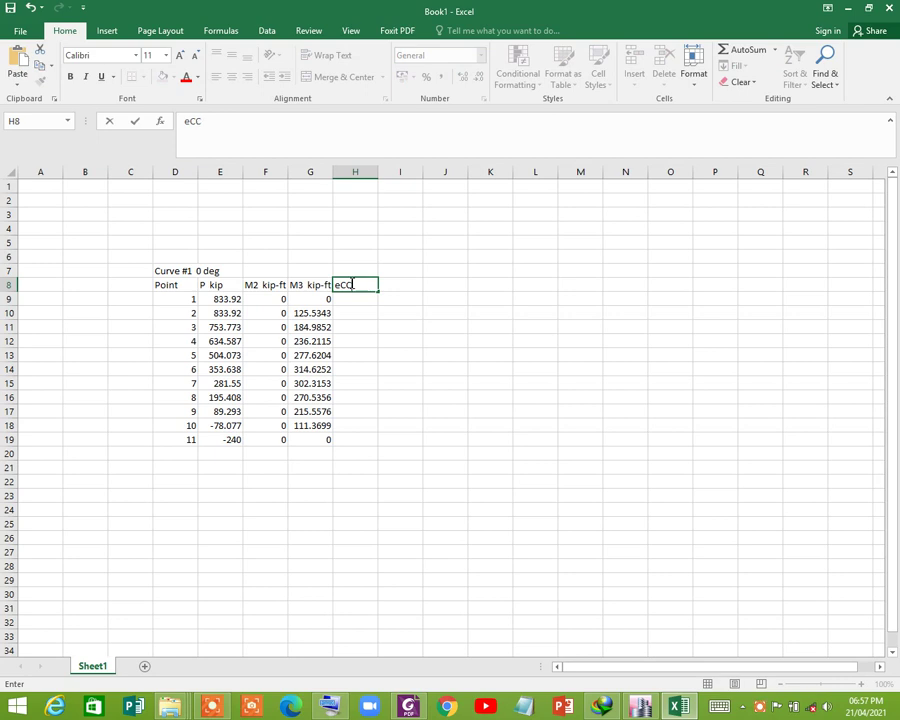
{"action": "key", "text": "BackSpace"}
{"action": "key", "text": "BackSpace"}
{"action": "key", "text": "BackSpace"}
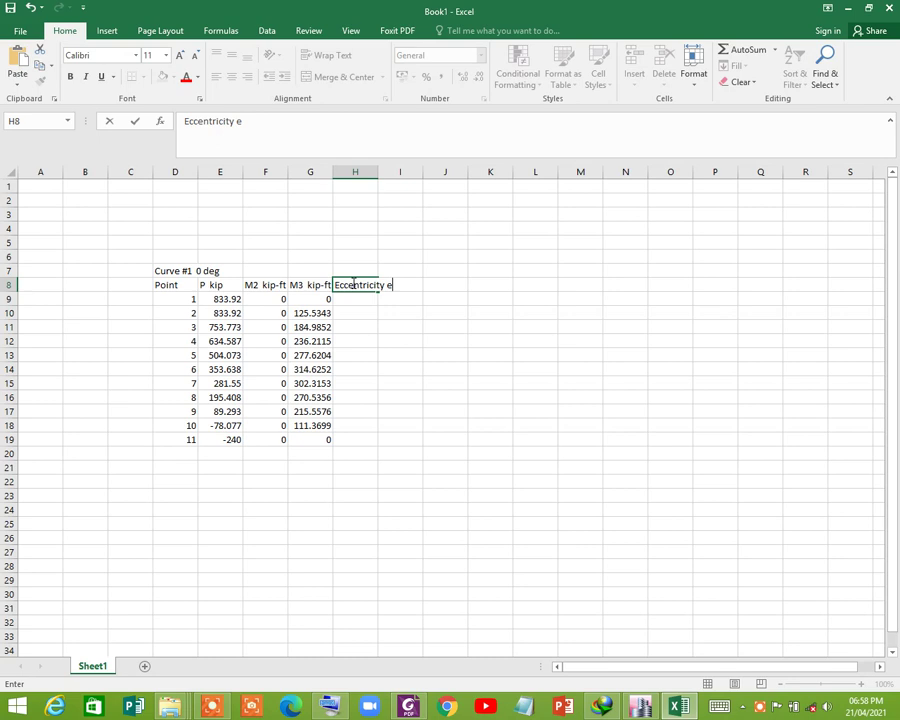
{"action": "left_click", "coordinate": [355, 228]}
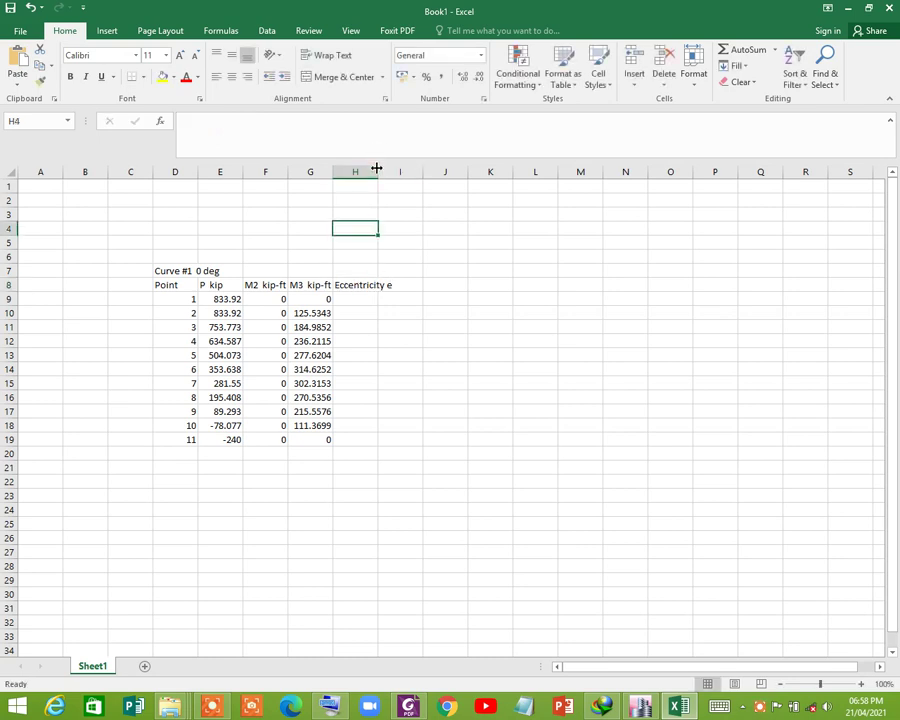
{"action": "left_click_drag", "start_coordinate": [377, 168], "coordinate": [453, 172]}
Enter the eccentricity formula =12*(G9/E9) in cell H9 for the first curve point
{"action": "left_click", "coordinate": [362, 303]}
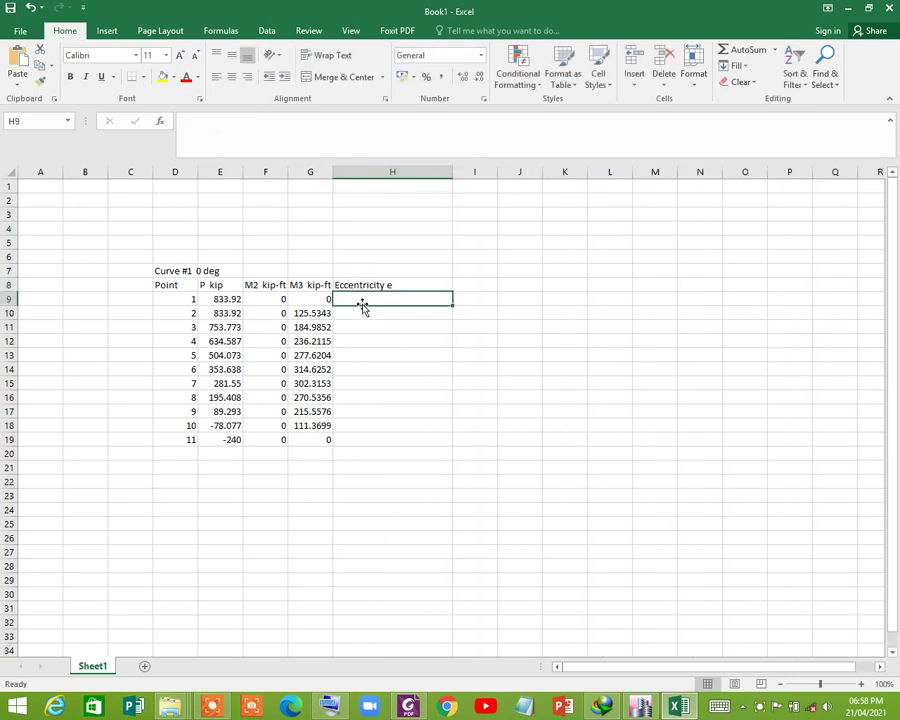
{"action": "type", "text": "=12*("}
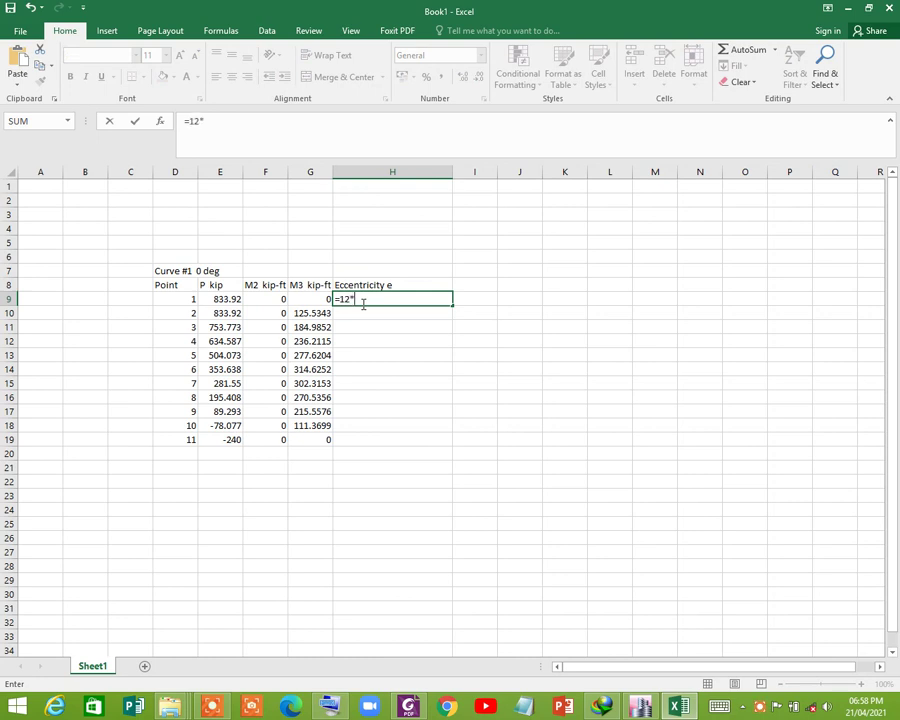
{"action": "left_click", "coordinate": [316, 298]}
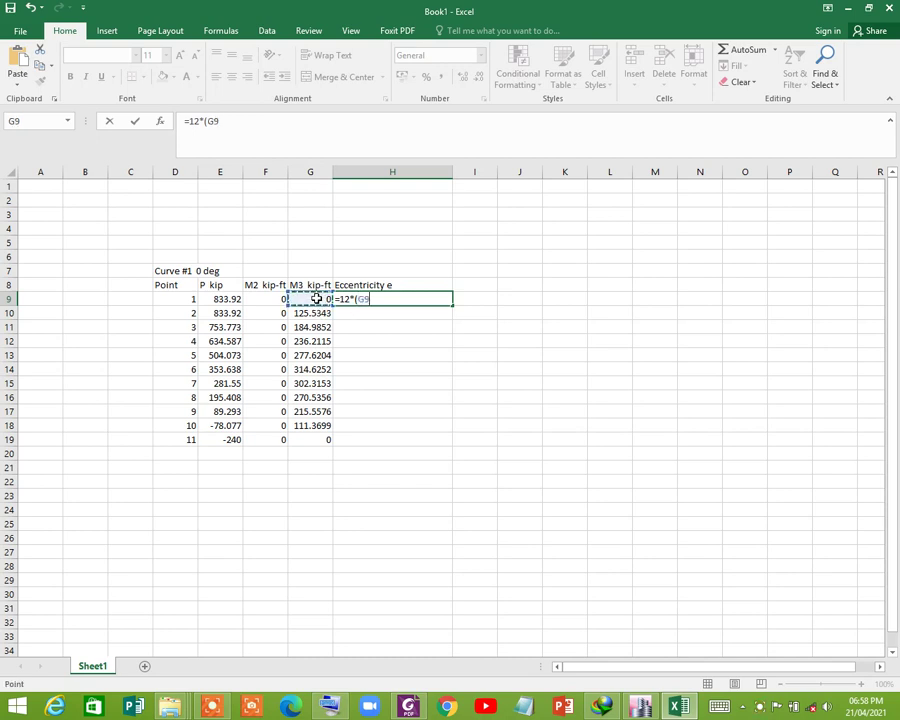
{"action": "type", "text": "/"}
{"action": "left_click", "coordinate": [224, 298]}
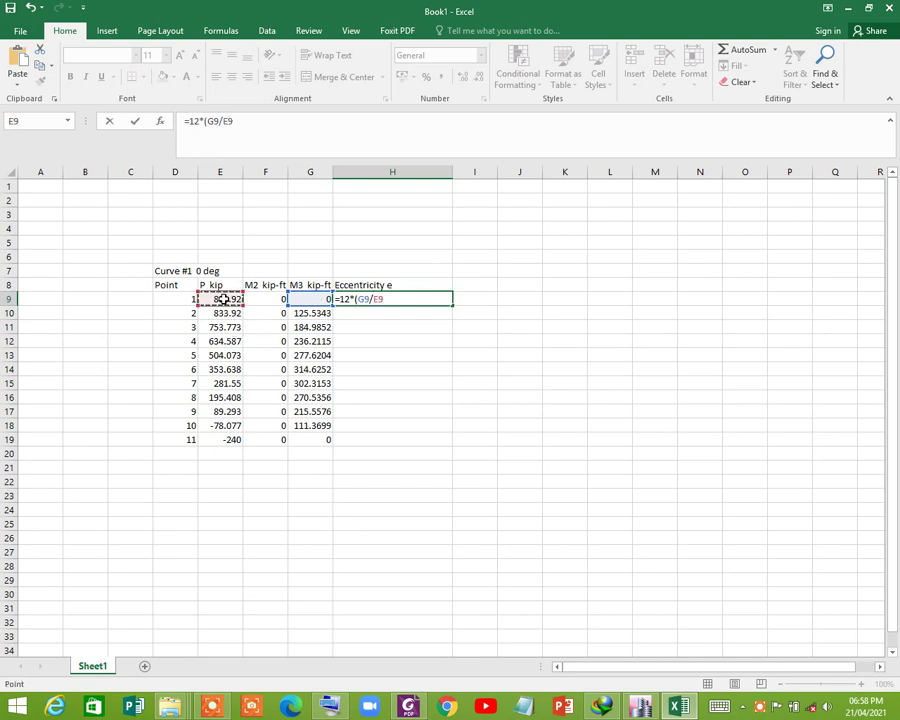
{"action": "type", "text": ")"}
{"action": "key", "text": "Return"}
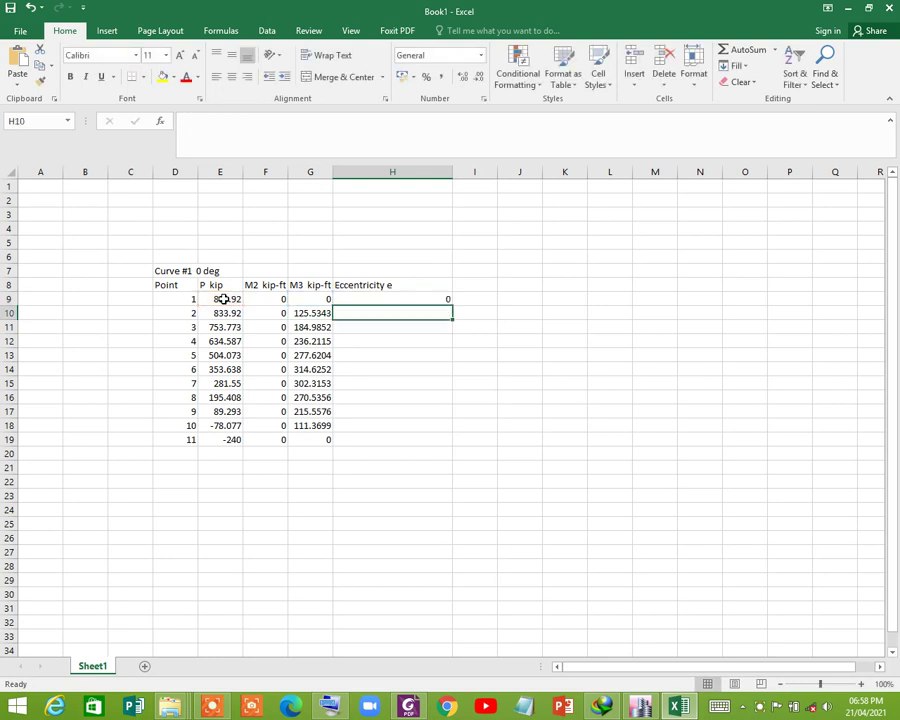
Fill the eccentricity formula from H9 down through H19 and check the sixth point's eccentricity and axial load
{"action": "left_click", "coordinate": [384, 295]}
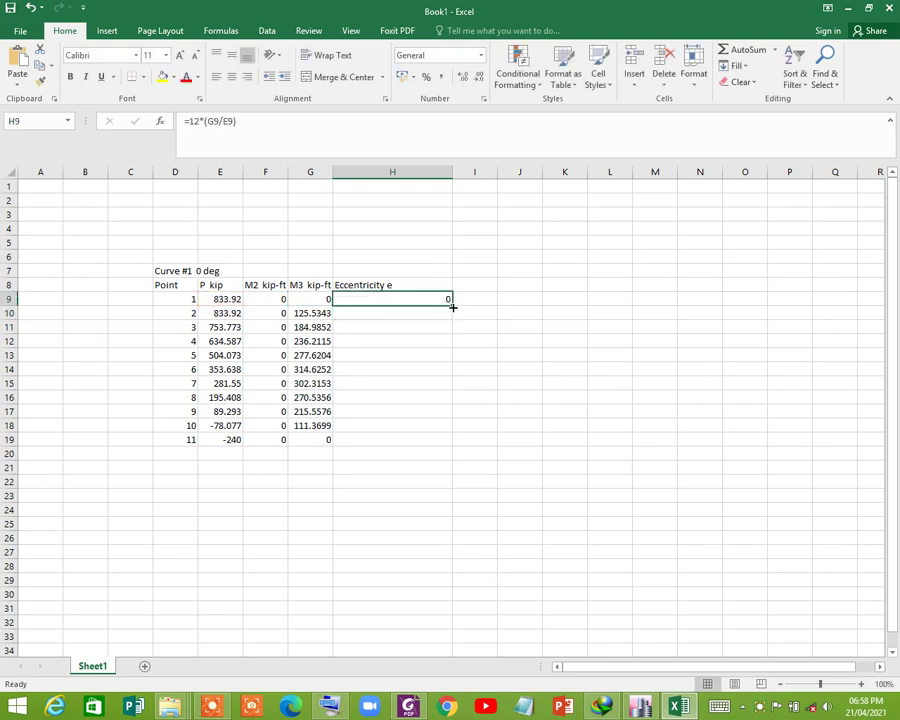
{"action": "left_click_drag", "start_coordinate": [453, 308], "coordinate": [457, 442]}
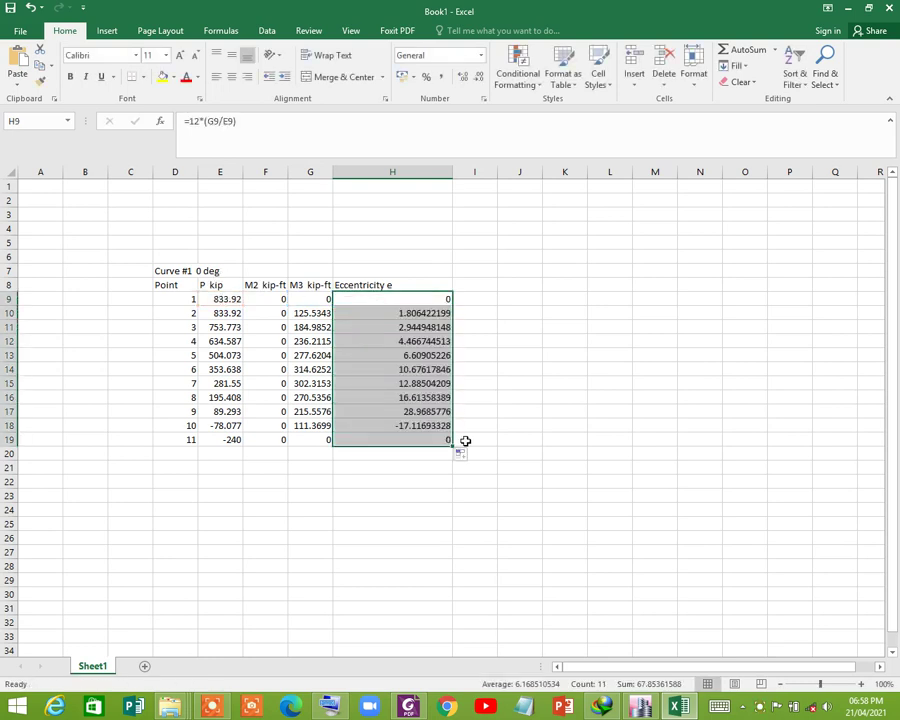
{"action": "left_click", "coordinate": [391, 370]}
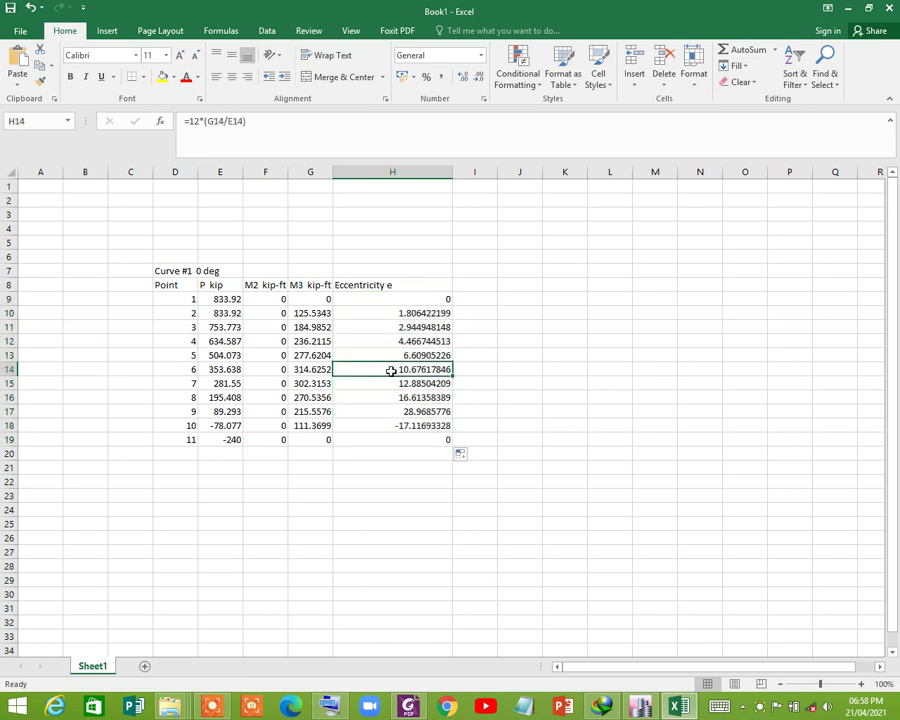
{"action": "left_click", "coordinate": [224, 372]}
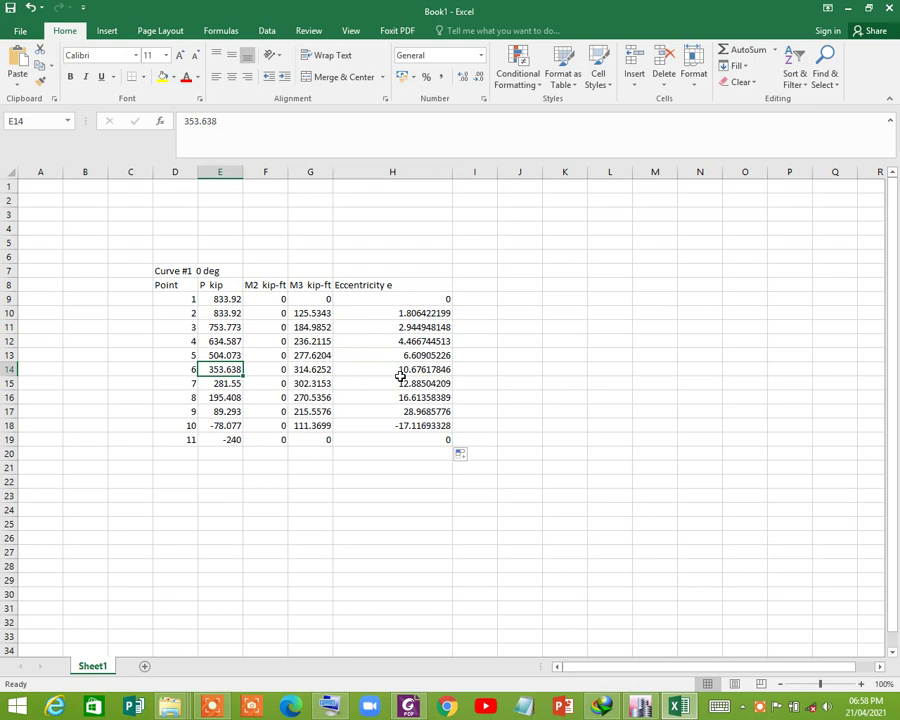
Compare the sixth curve point's eccentricity and axial load with the balanced failure point in the textbook's Figure 9.11 in Foxit PhantomPDF
{"action": "left_click", "coordinate": [422, 371]}
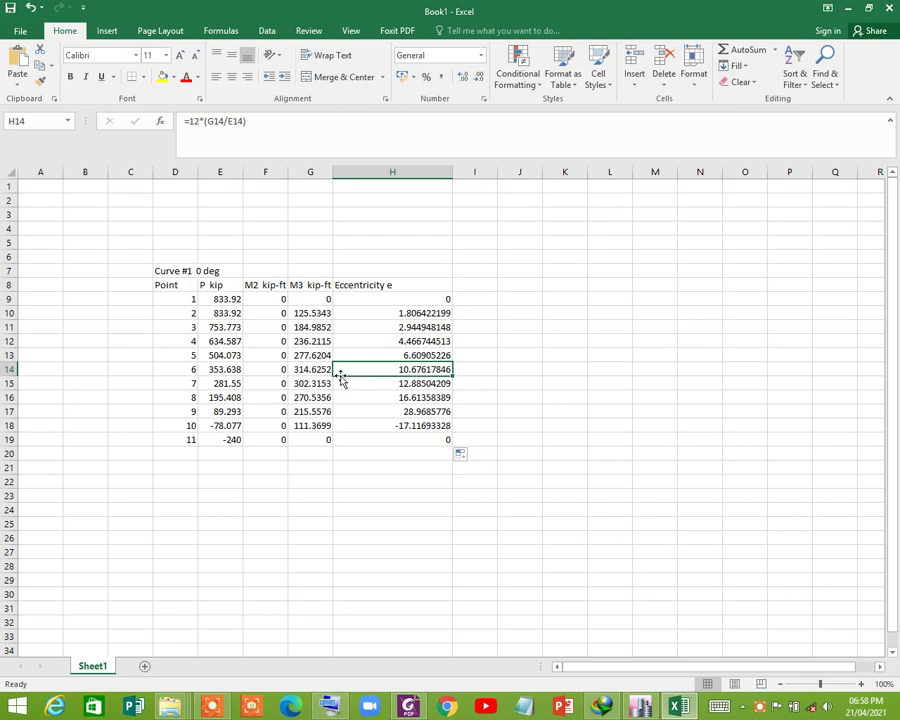
{"action": "left_click", "coordinate": [229, 370]}
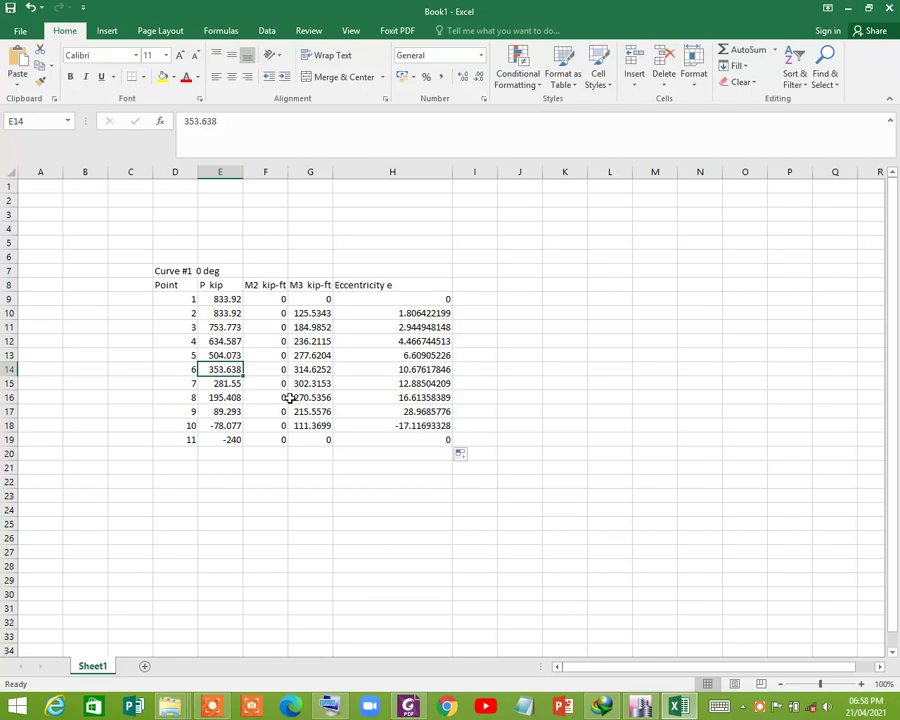
{"action": "left_click", "coordinate": [408, 706]}
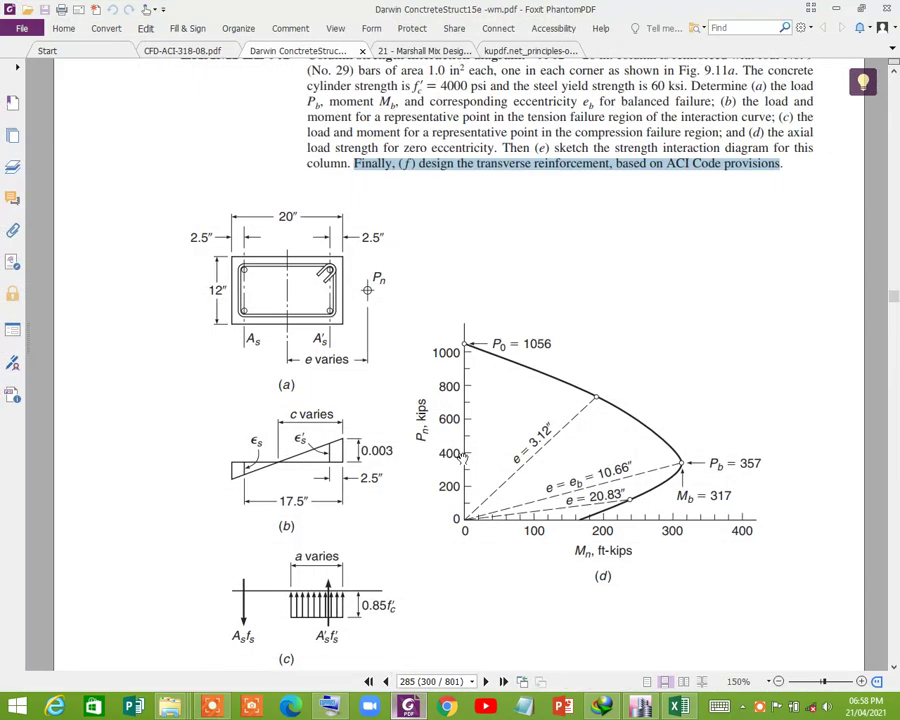
{"action": "scroll", "coordinate": [450, 368], "scroll_direction": "down", "scroll_amount": 5}
{"action": "scroll", "coordinate": [495, 370], "scroll_direction": "up", "scroll_amount": 2}
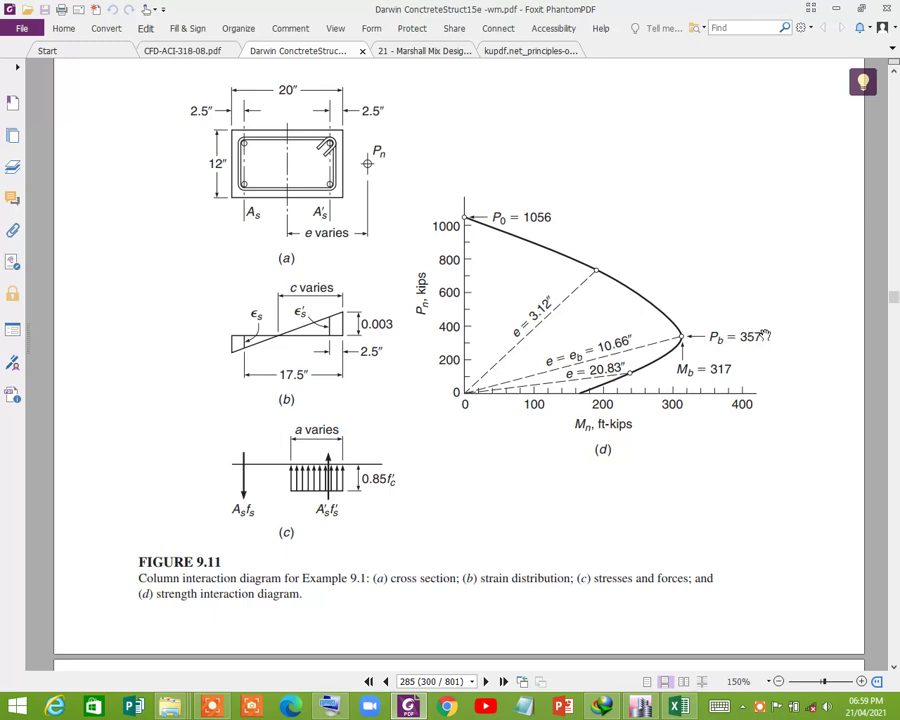
{"action": "key", "text": "alt+Tab"}
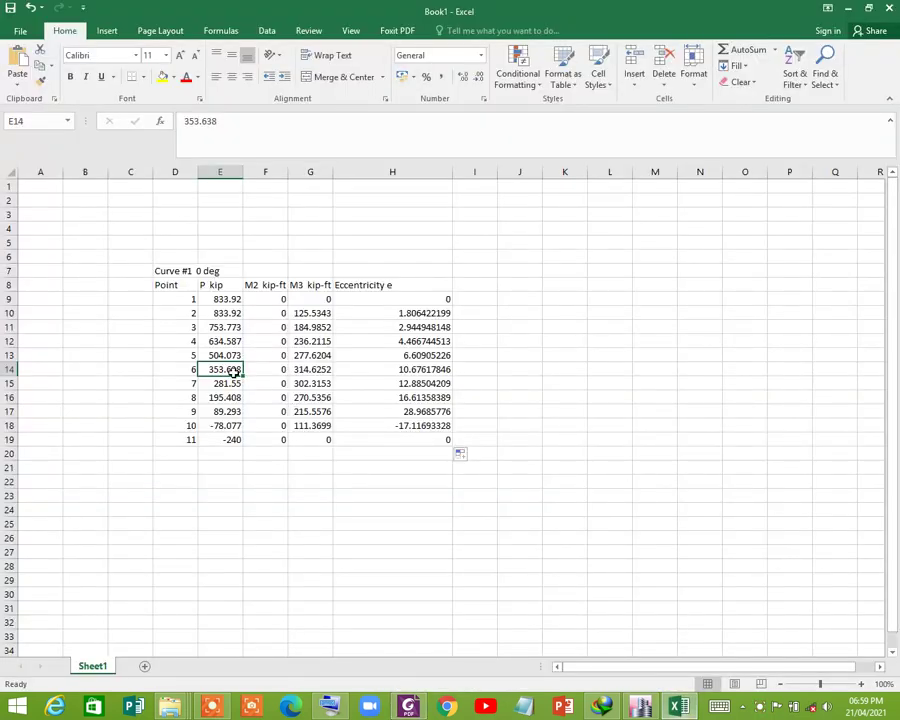
{"action": "key", "text": "alt+Tab"}
{"action": "left_click", "coordinate": [681, 707]}
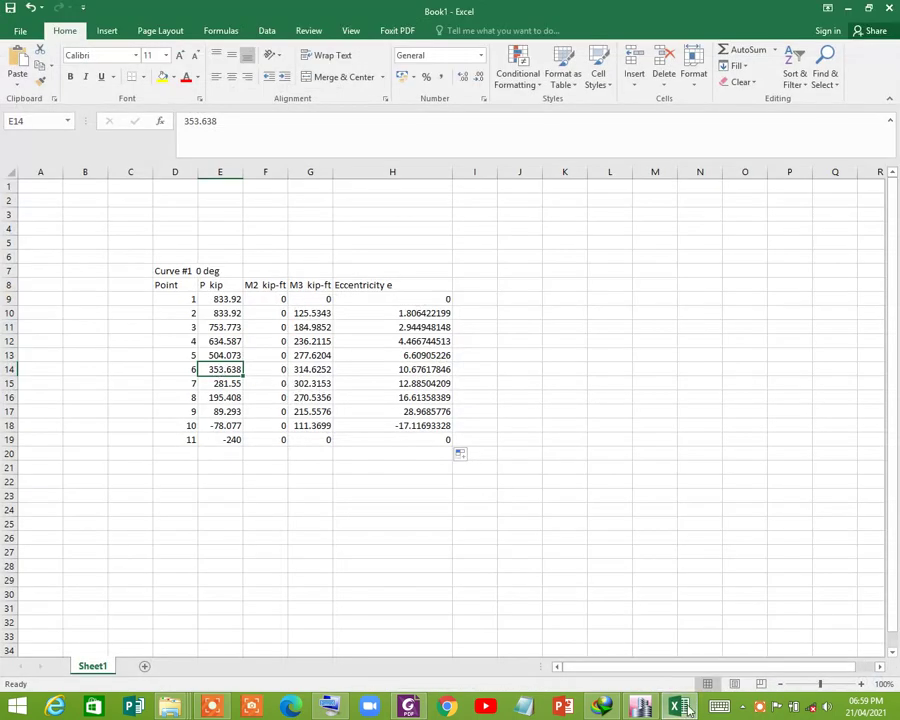
{"action": "left_click", "coordinate": [681, 707]}
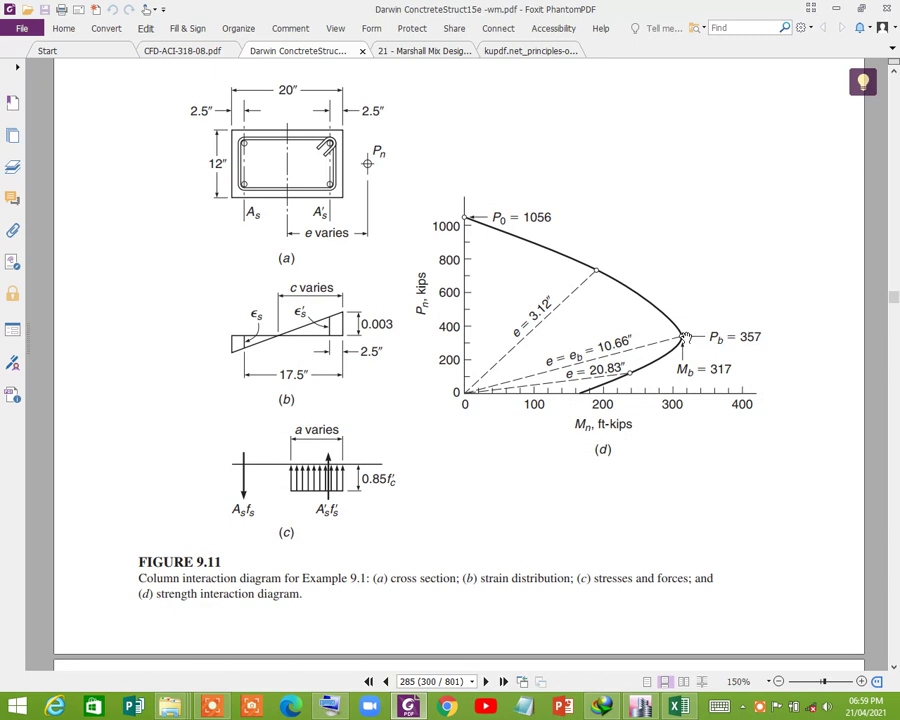
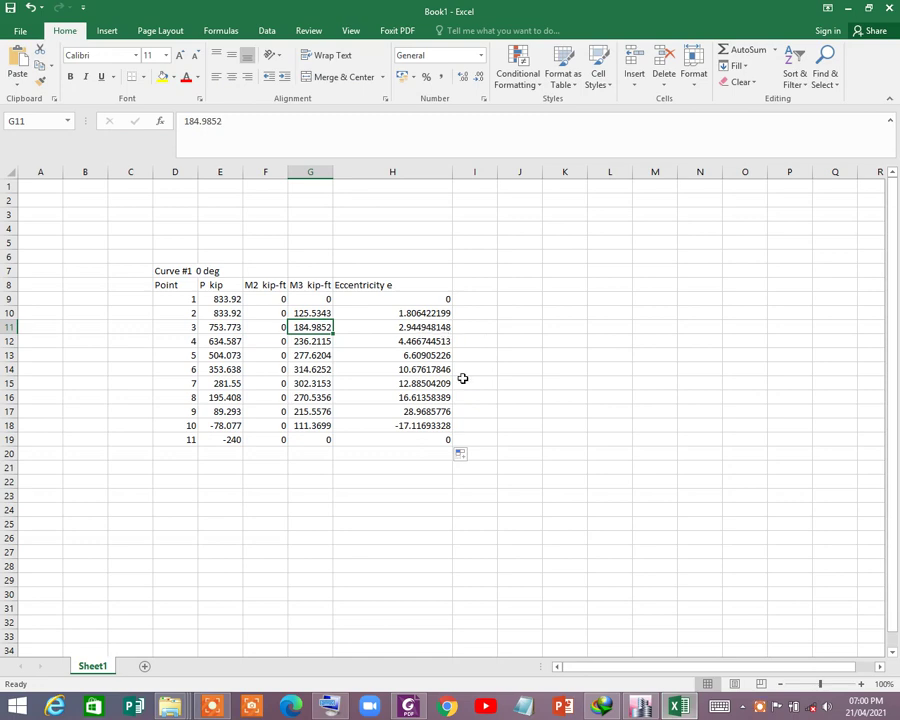
Check the textbook diagram's compression-region point against the third curve point's axial load, M3 moment and eccentricity in the Excel table
{"action": "mouse_move", "coordinate": [437, 712]}
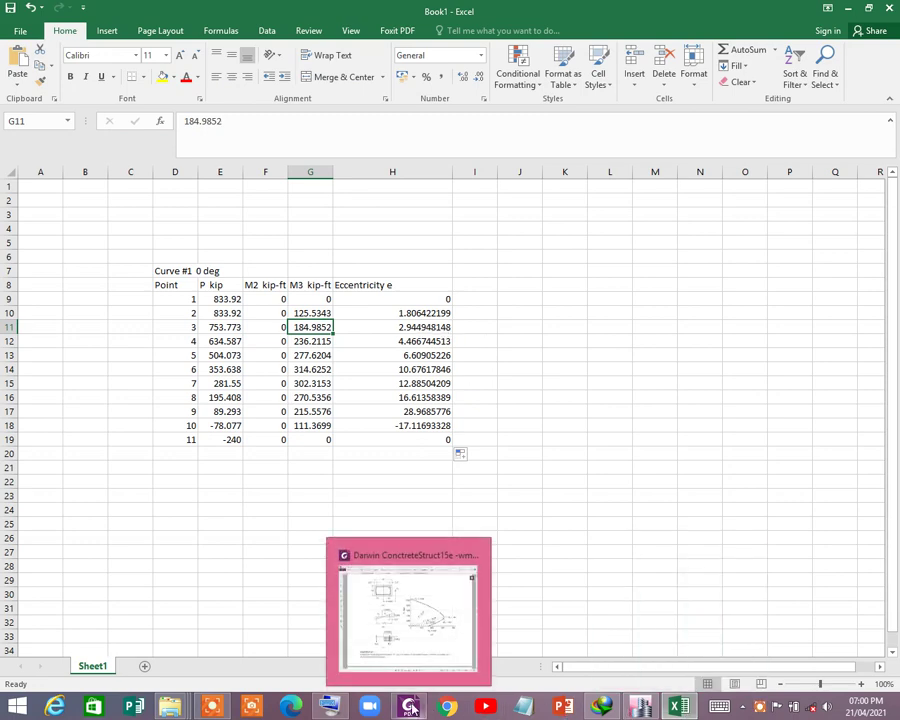
{"action": "left_click", "coordinate": [436, 553]}
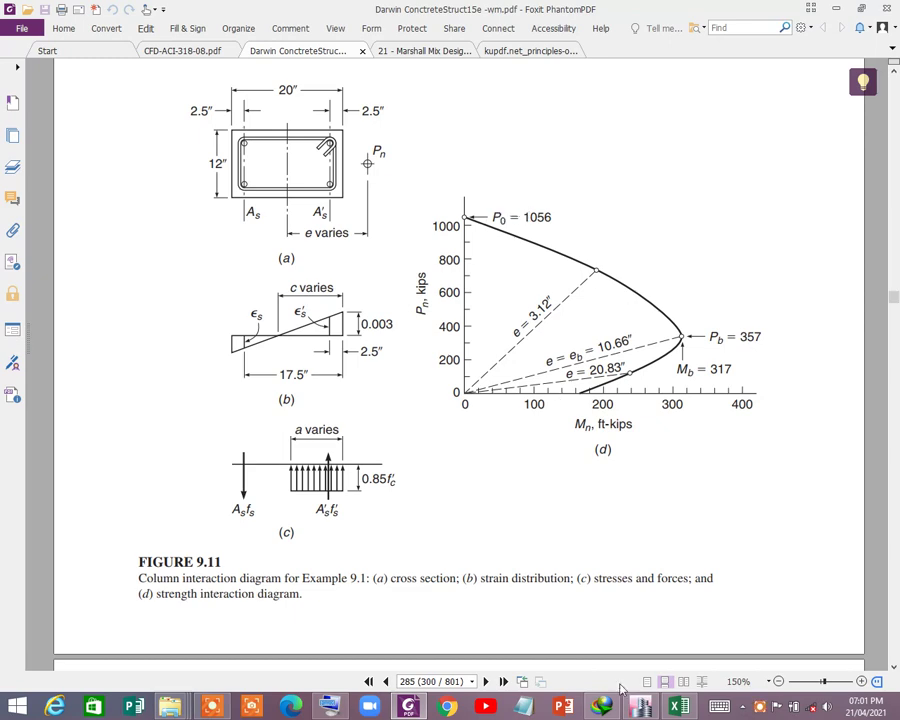
{"action": "left_click", "coordinate": [640, 707]}
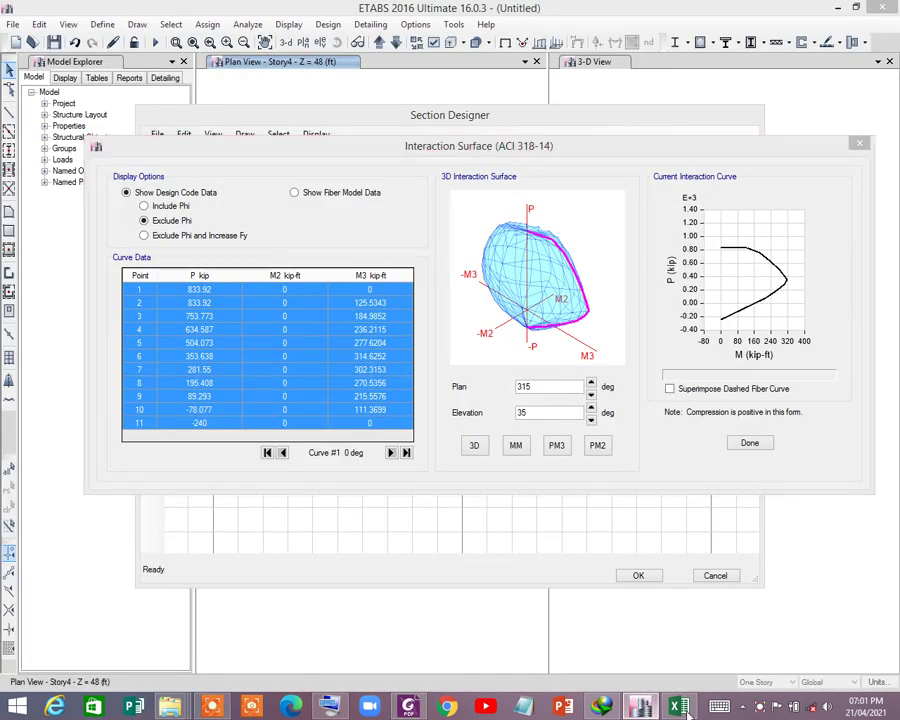
{"action": "left_click", "coordinate": [679, 707]}
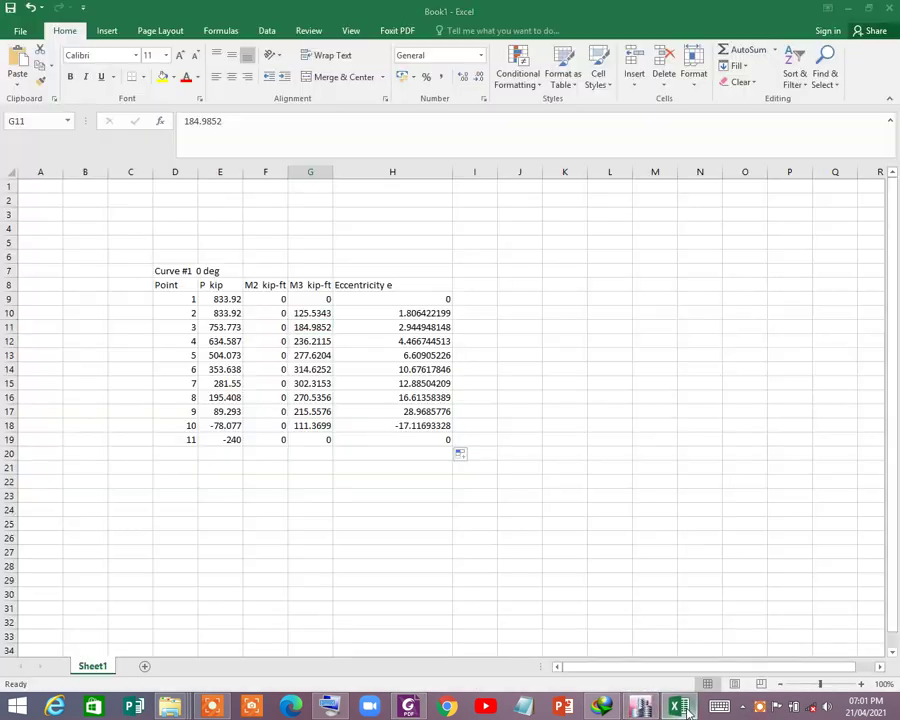
{"action": "left_click", "coordinate": [221, 328]}
{"action": "left_click", "coordinate": [305, 327]}
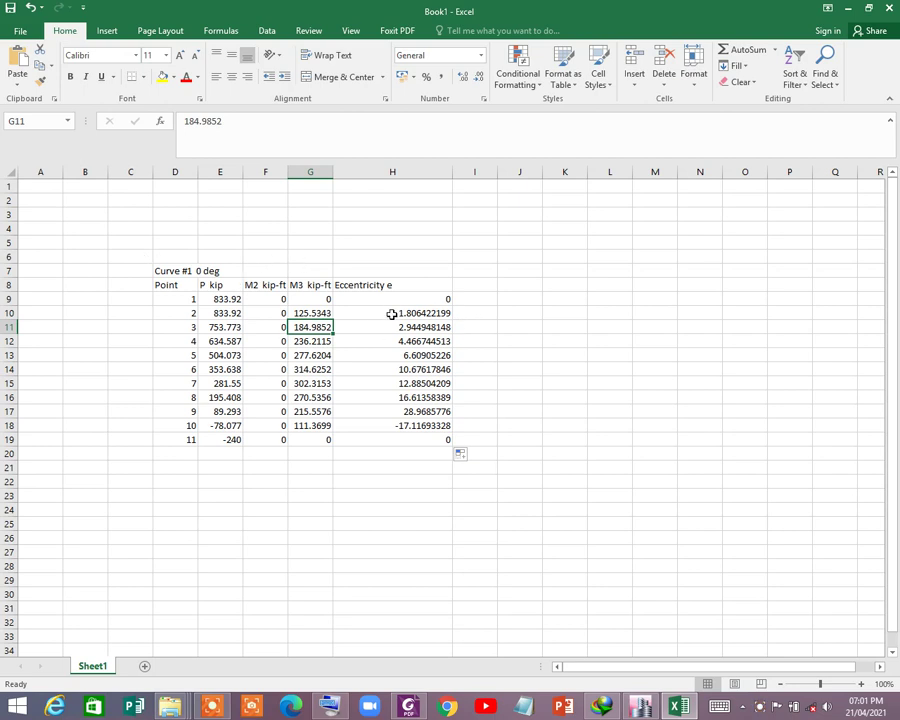
{"action": "scroll", "coordinate": [400, 316], "scroll_direction": "down", "scroll_amount": 1}
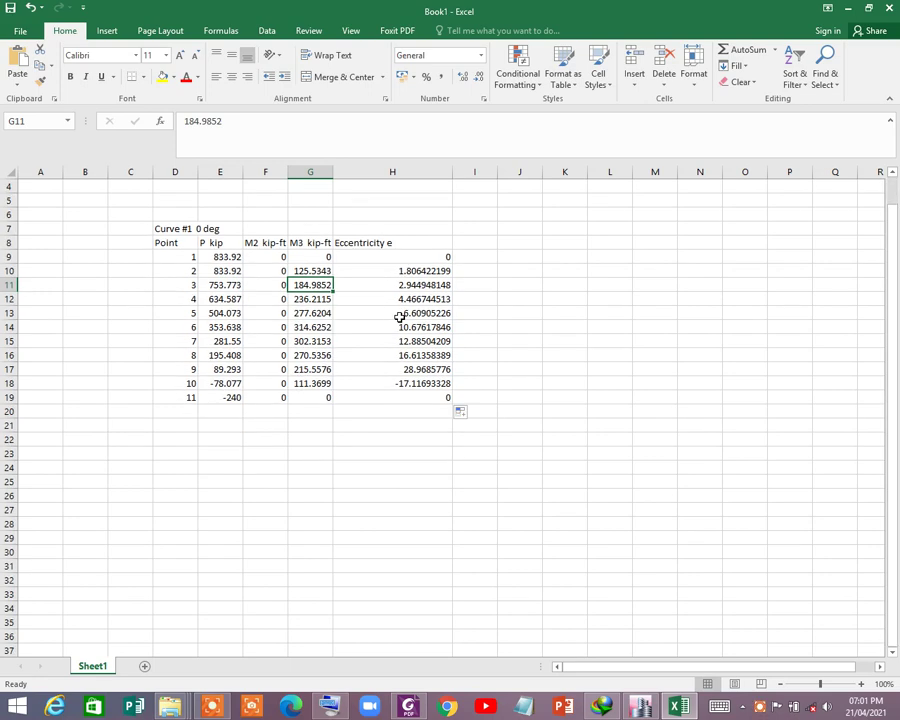
{"action": "scroll", "coordinate": [400, 316], "scroll_direction": "up", "scroll_amount": 1}
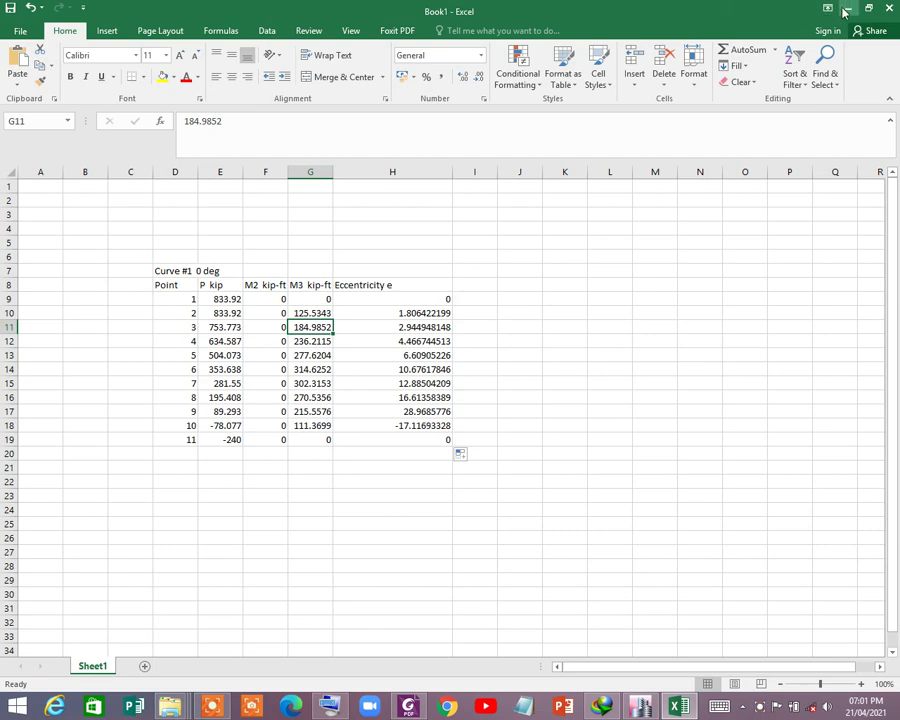
Switch back to ETABS and examine the seventh point's axial load and the ninth point's M3 moment in the interaction curve data
{"action": "double_click", "coordinate": [604, 10]}
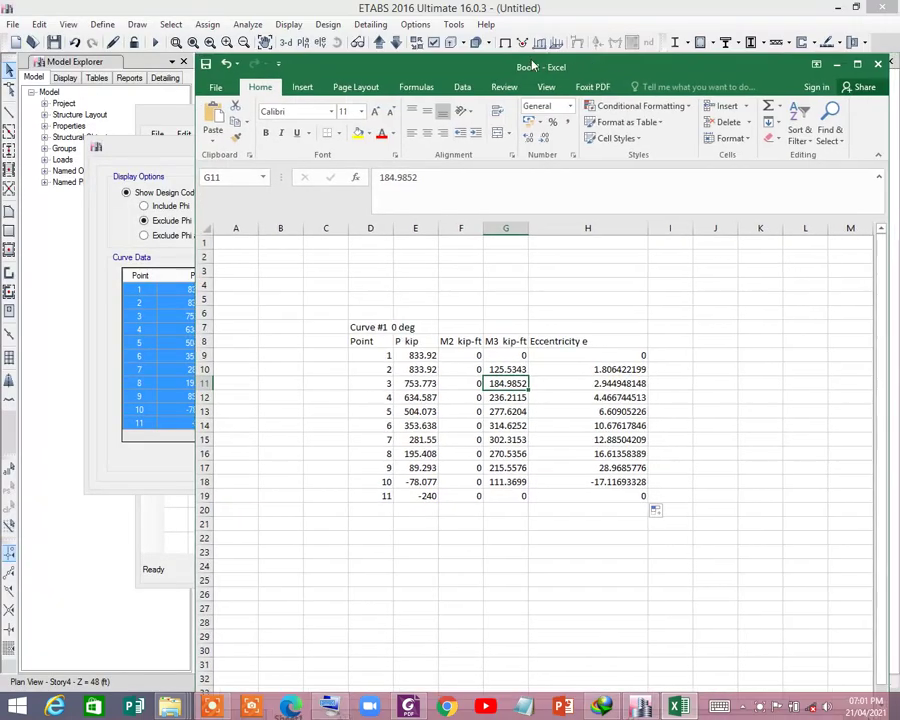
{"action": "left_click", "coordinate": [678, 62]}
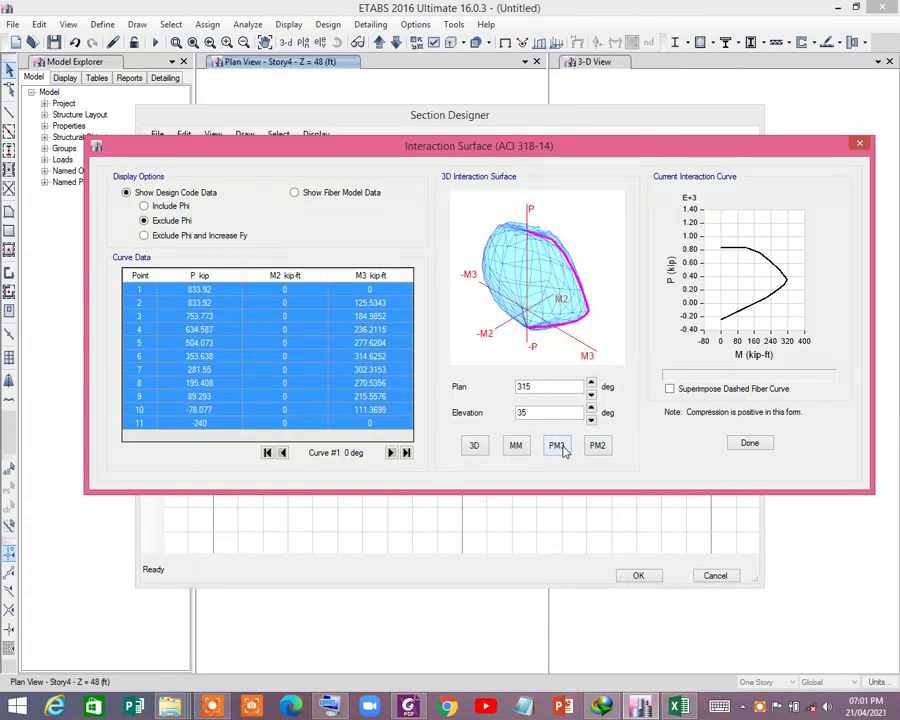
{"action": "left_click", "coordinate": [238, 370]}
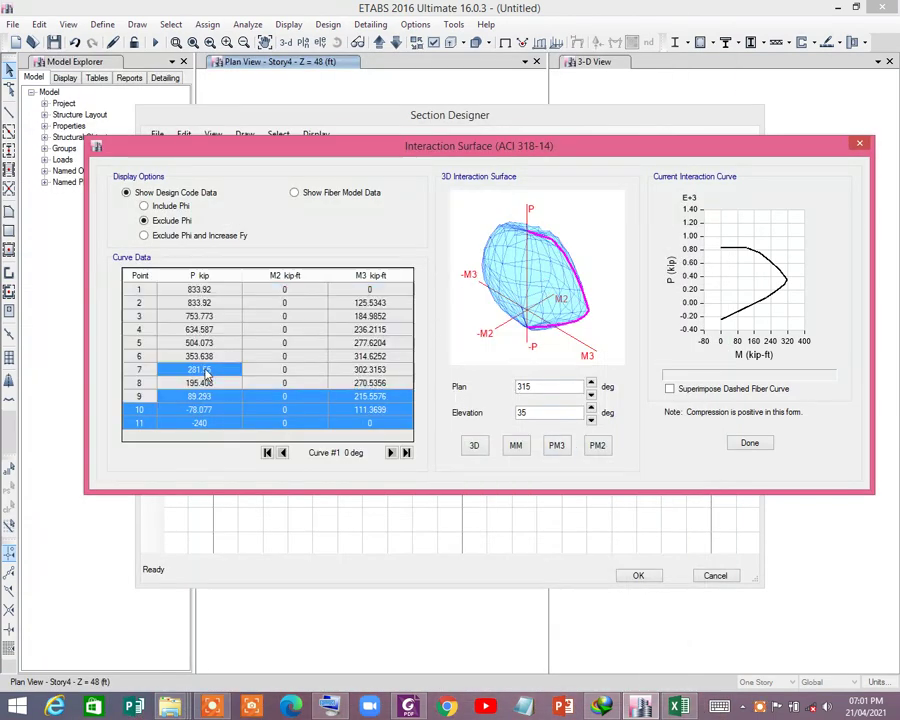
{"action": "left_click", "coordinate": [369, 398]}
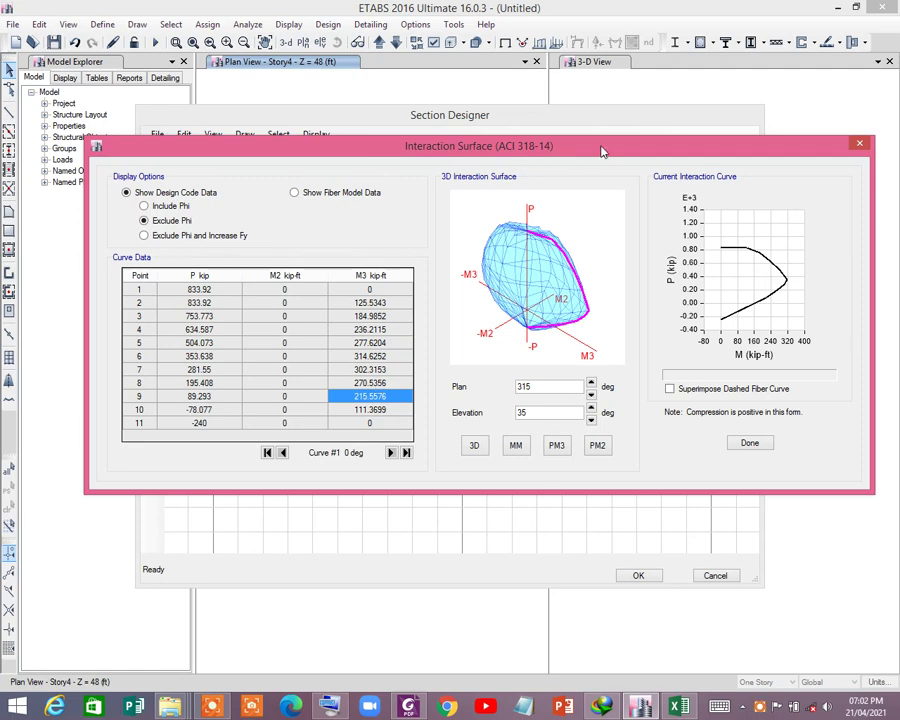
Close the interaction surface and accept the section design, the FSec1 property data and the frame properties
{"action": "left_click_drag", "start_coordinate": [602, 152], "coordinate": [559, 162]}
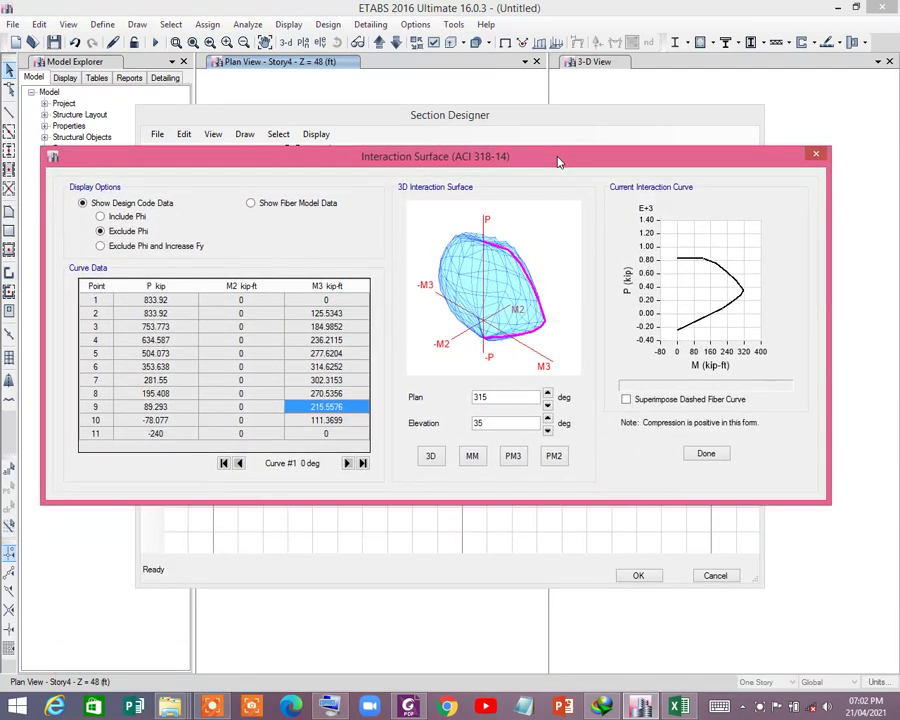
{"action": "left_click", "coordinate": [703, 454]}
{"action": "left_click", "coordinate": [638, 576]}
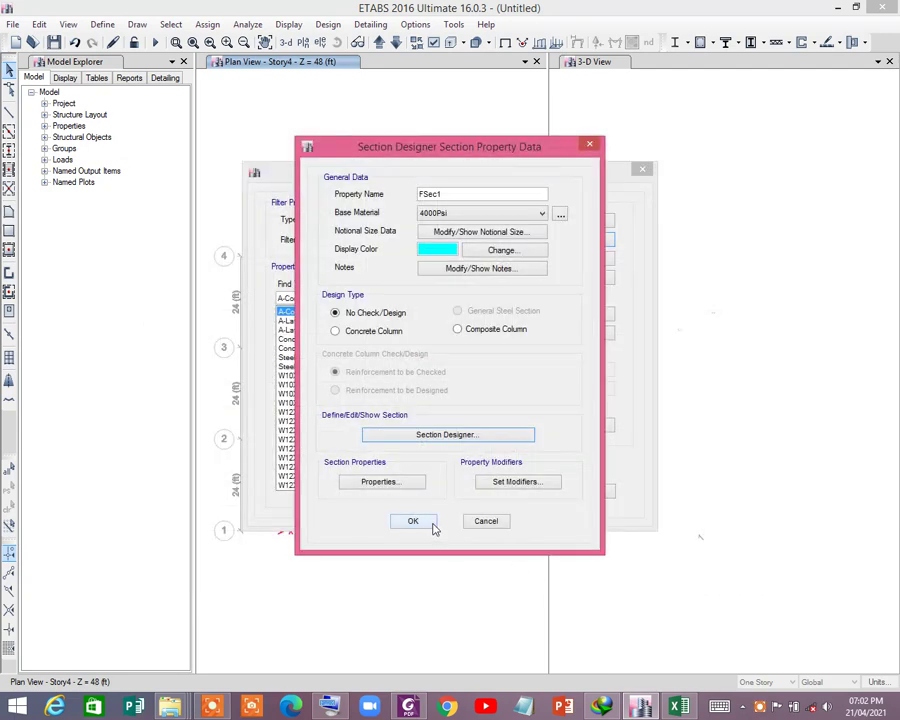
{"action": "left_click", "coordinate": [414, 521]}
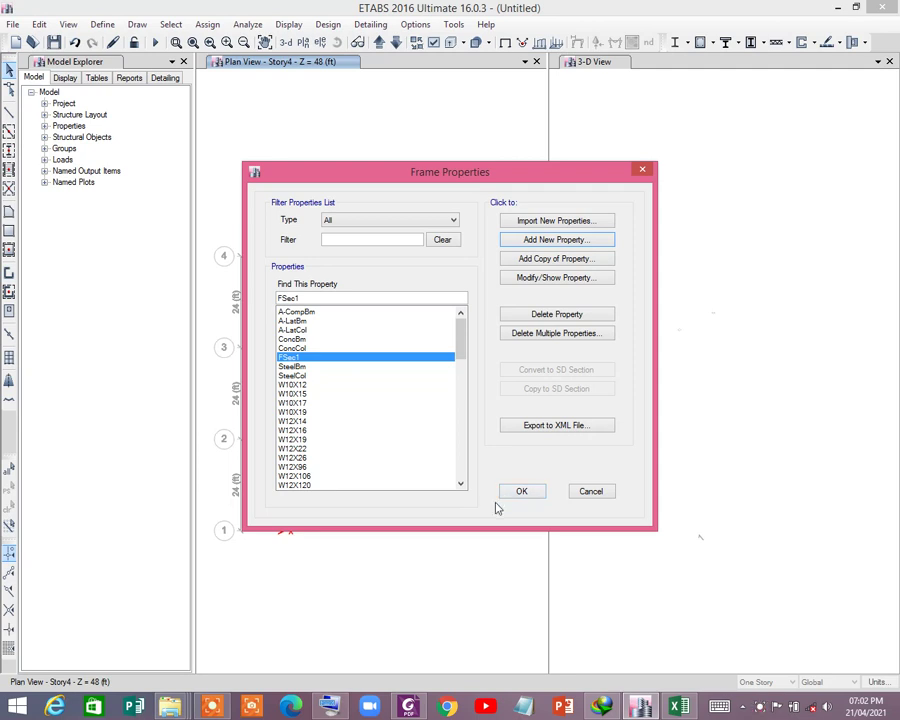
{"action": "left_click", "coordinate": [528, 490]}
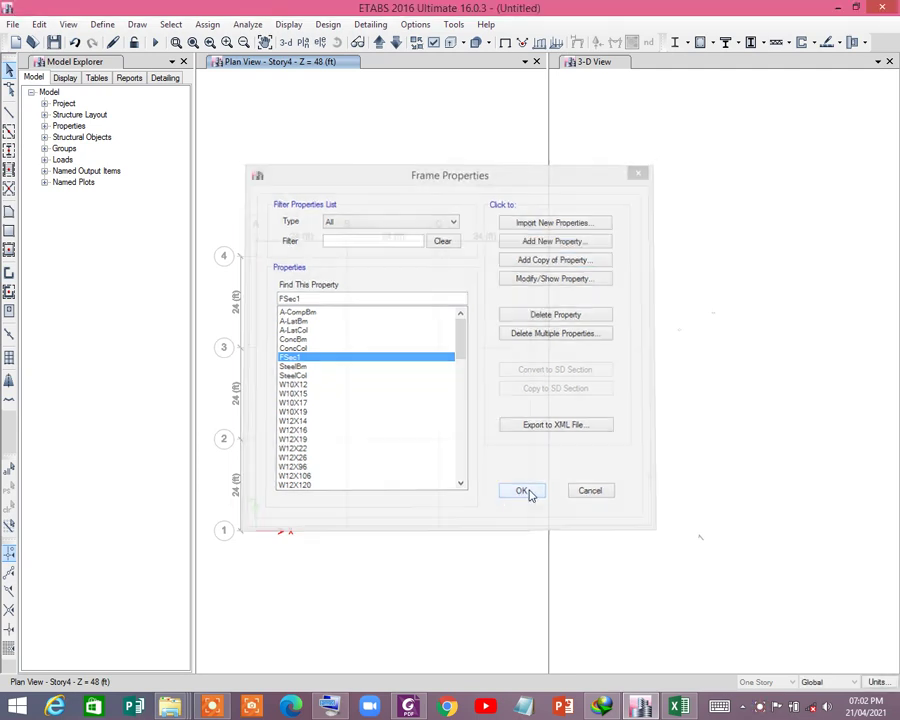